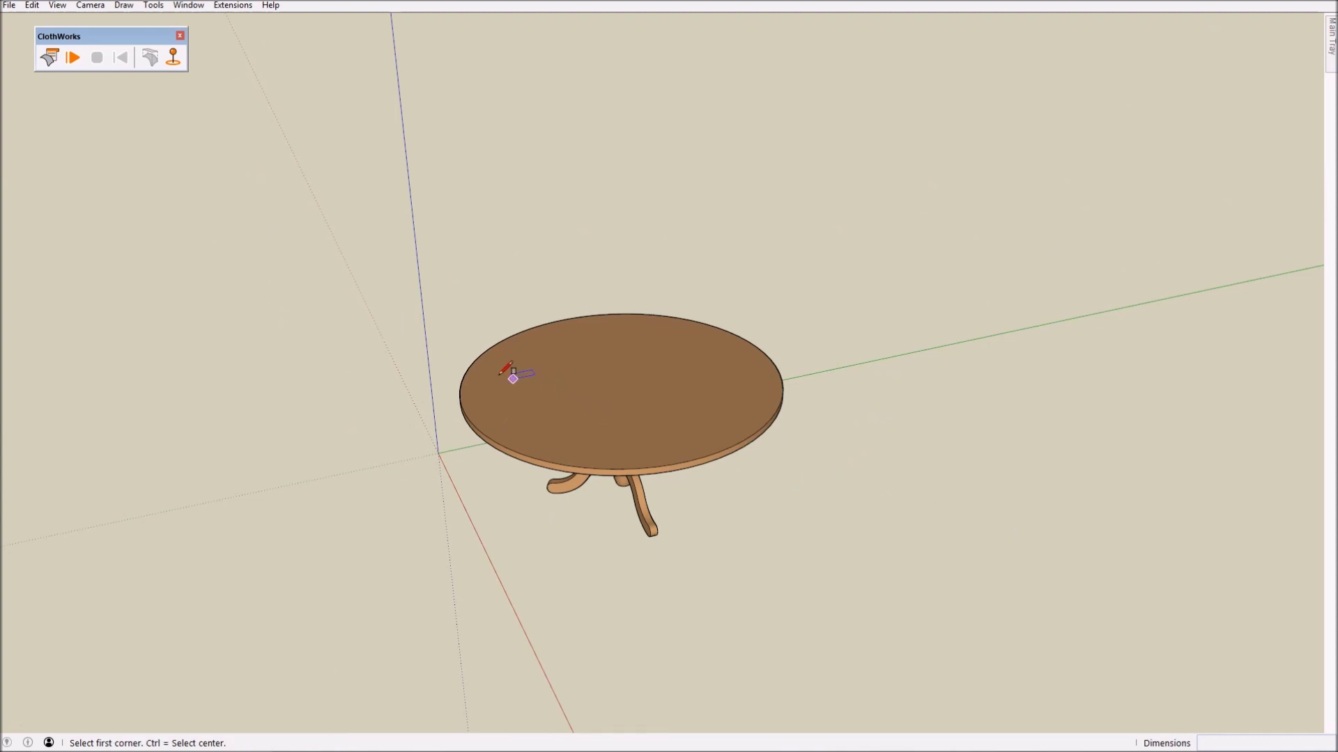
Step: Draw a 280 cm square over the round tabletop and make it a group
{"action": "left_click", "coordinate": [498, 373]}
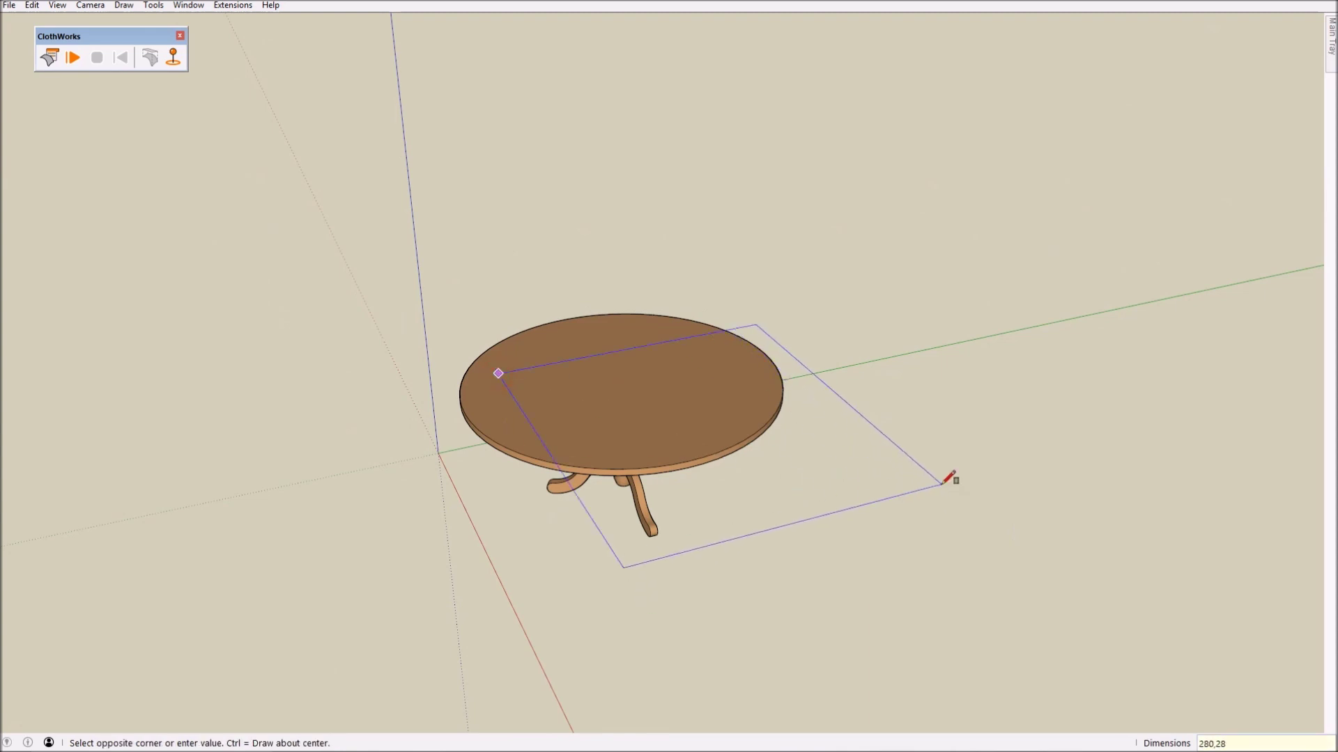
{"action": "left_click", "coordinate": [1004, 474]}
{"action": "key", "text": "space"}
{"action": "right_click", "coordinate": [925, 454]}
{"action": "left_click", "coordinate": [994, 568]}
Step: Mark the centre point of the tabletop's circular edge inside the table group, then leave the group
{"action": "middle_click_drag", "start_coordinate": [830, 411], "coordinate": [624, 328]}
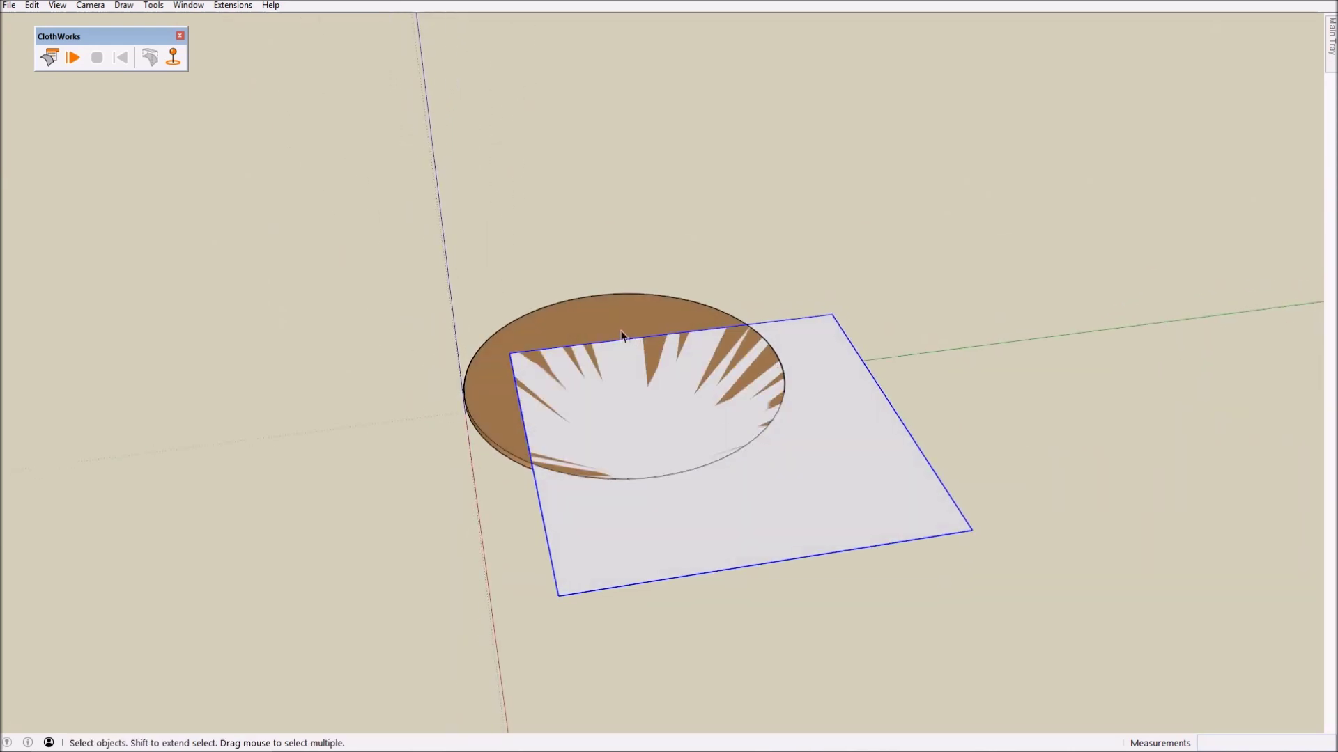
{"action": "double_click", "coordinate": [612, 327]}
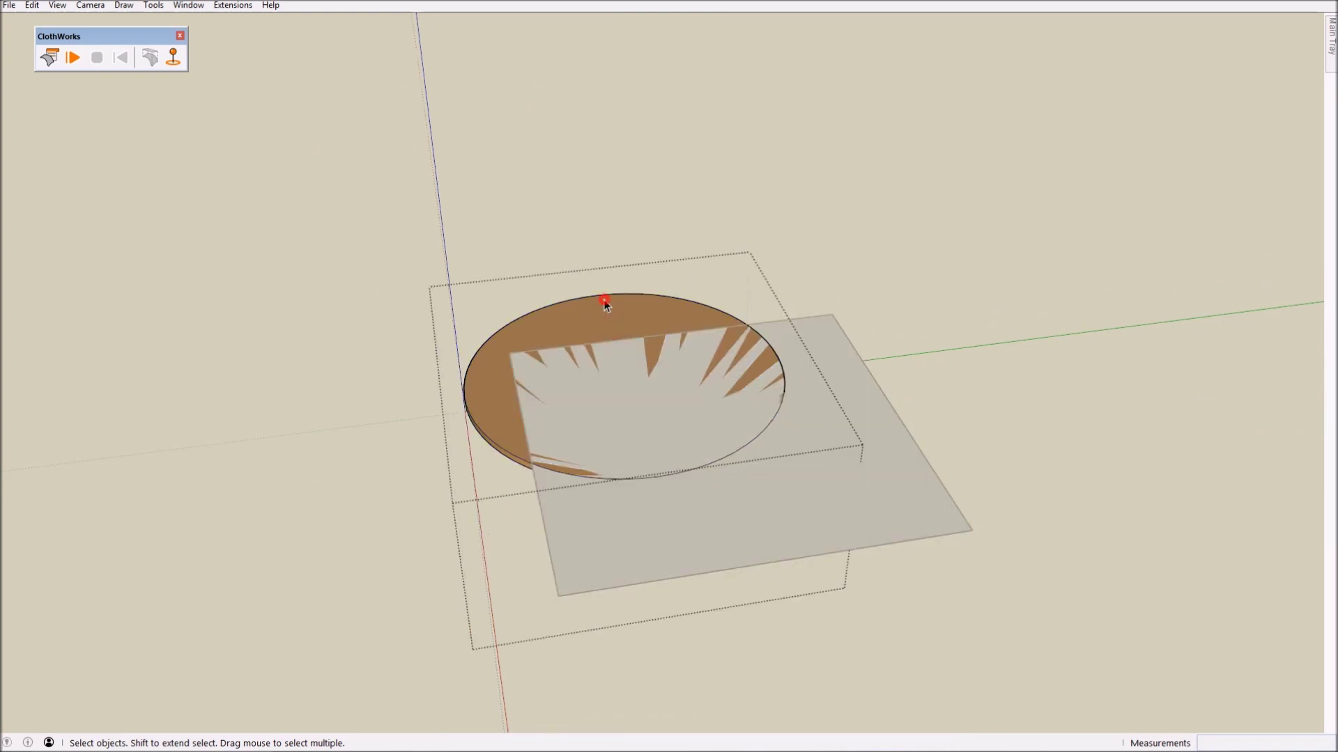
{"action": "right_click", "coordinate": [603, 301]}
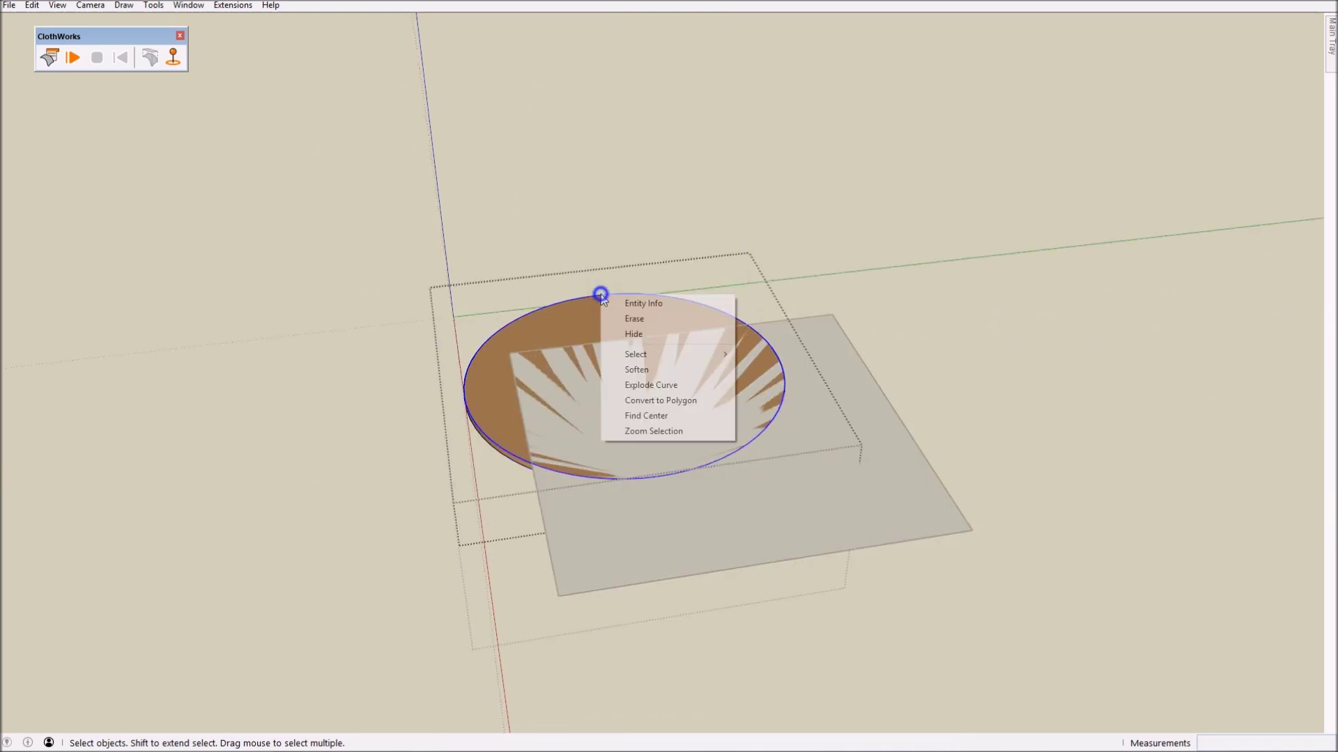
{"action": "left_click", "coordinate": [660, 416]}
{"action": "middle_click_drag", "start_coordinate": [663, 457], "coordinate": [642, 364]}
{"action": "left_click", "coordinate": [844, 294]}
Step: Move the square group so it is centred on the tabletop's centre point, aligning its edge midpoints along the red and green axes
{"action": "left_click", "coordinate": [771, 471]}
{"action": "key", "text": "m"}
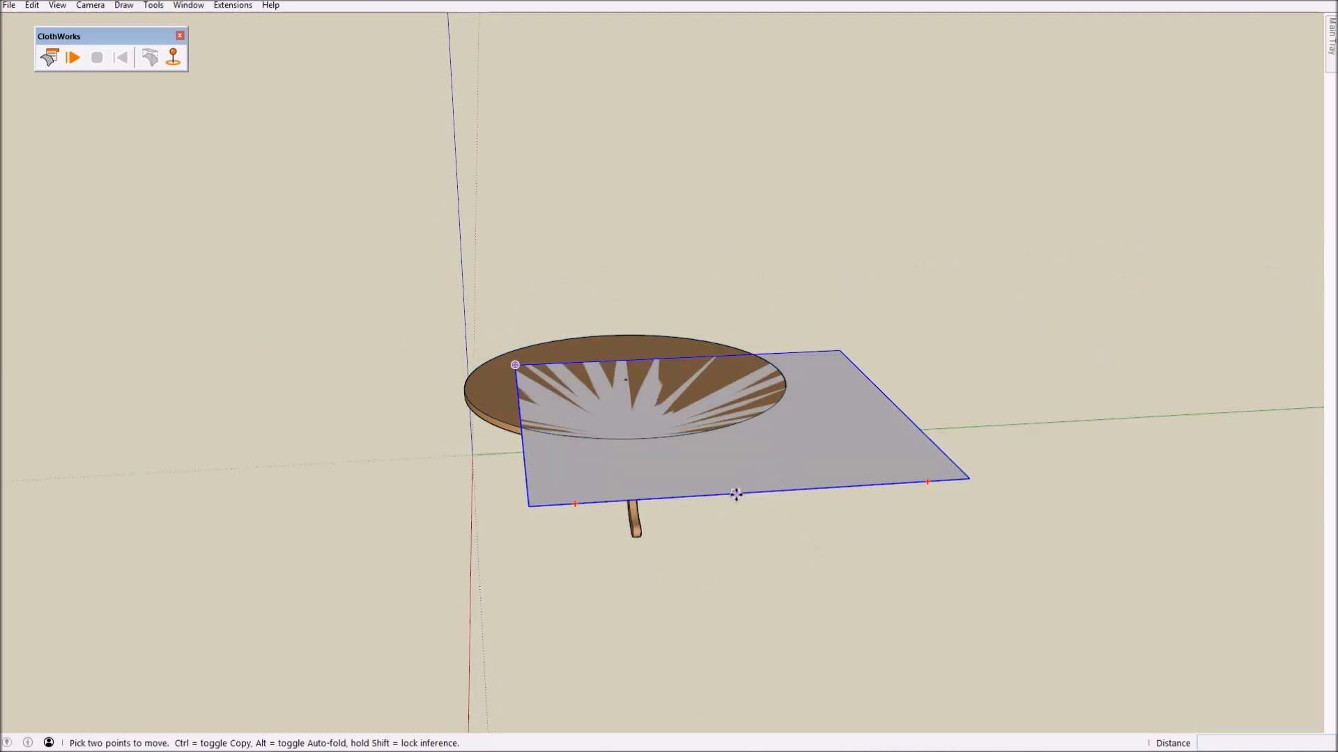
{"action": "left_click", "coordinate": [752, 494]}
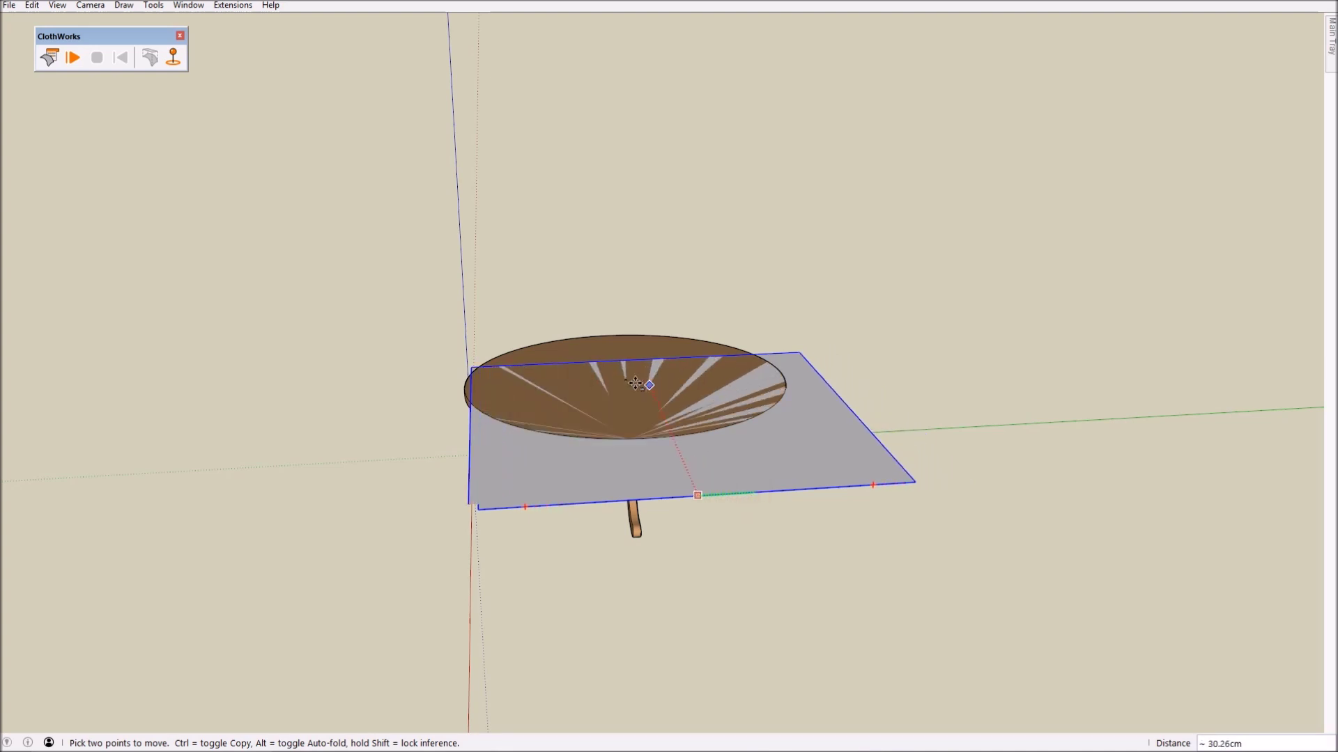
{"action": "left_click", "coordinate": [625, 380]}
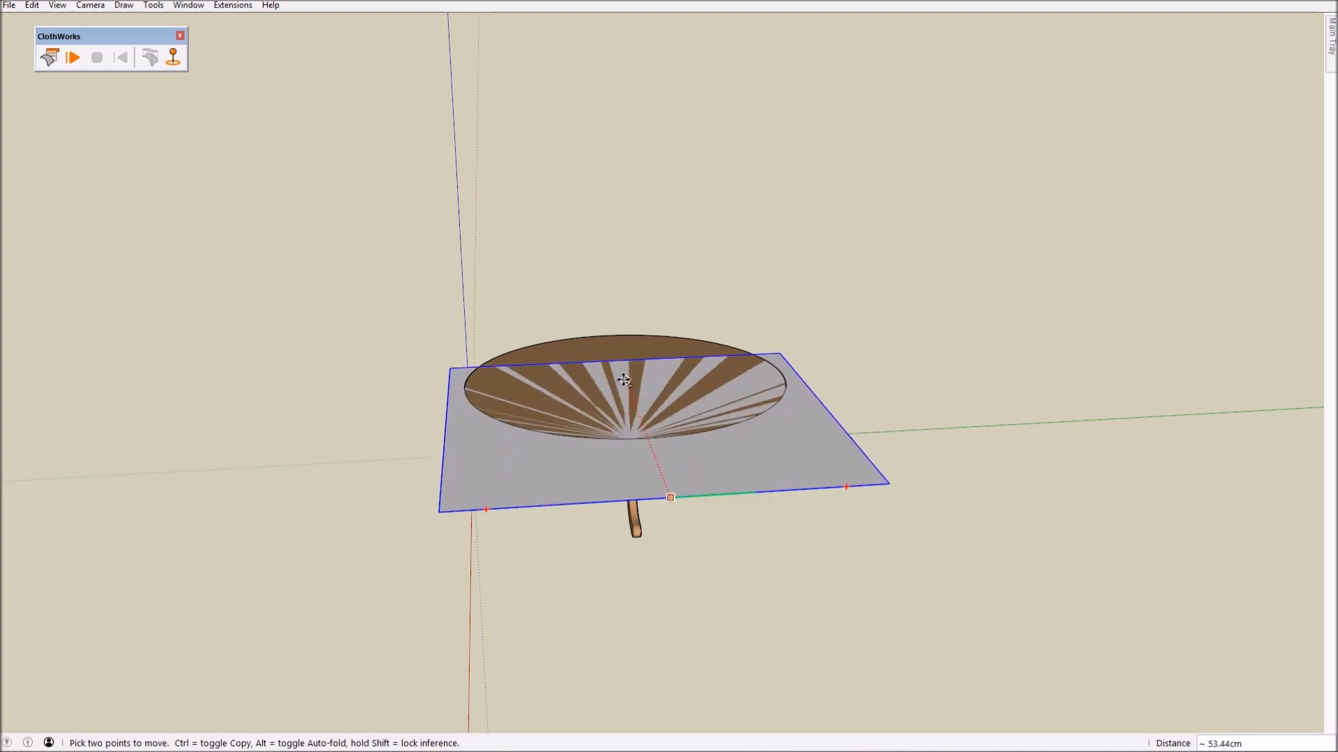
{"action": "left_click", "coordinate": [831, 405]}
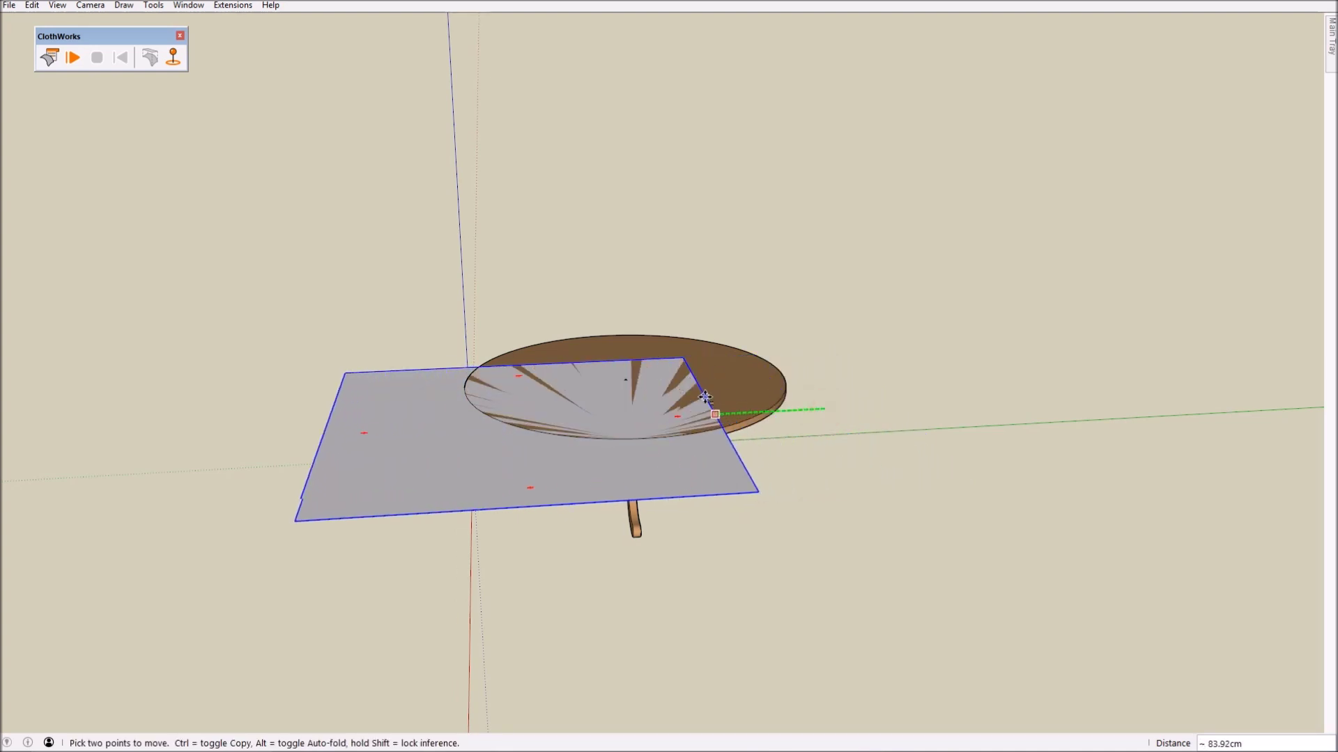
{"action": "left_click", "coordinate": [626, 380]}
Step: Raise the square group about 54 cm above the tabletop along the blue axis
{"action": "middle_click_drag", "start_coordinate": [657, 420], "coordinate": [812, 358]}
{"action": "scroll", "coordinate": [818, 373], "scroll_direction": "up", "scroll_amount": 2}
{"action": "left_click", "coordinate": [825, 394]}
{"action": "left_click", "coordinate": [826, 326]}
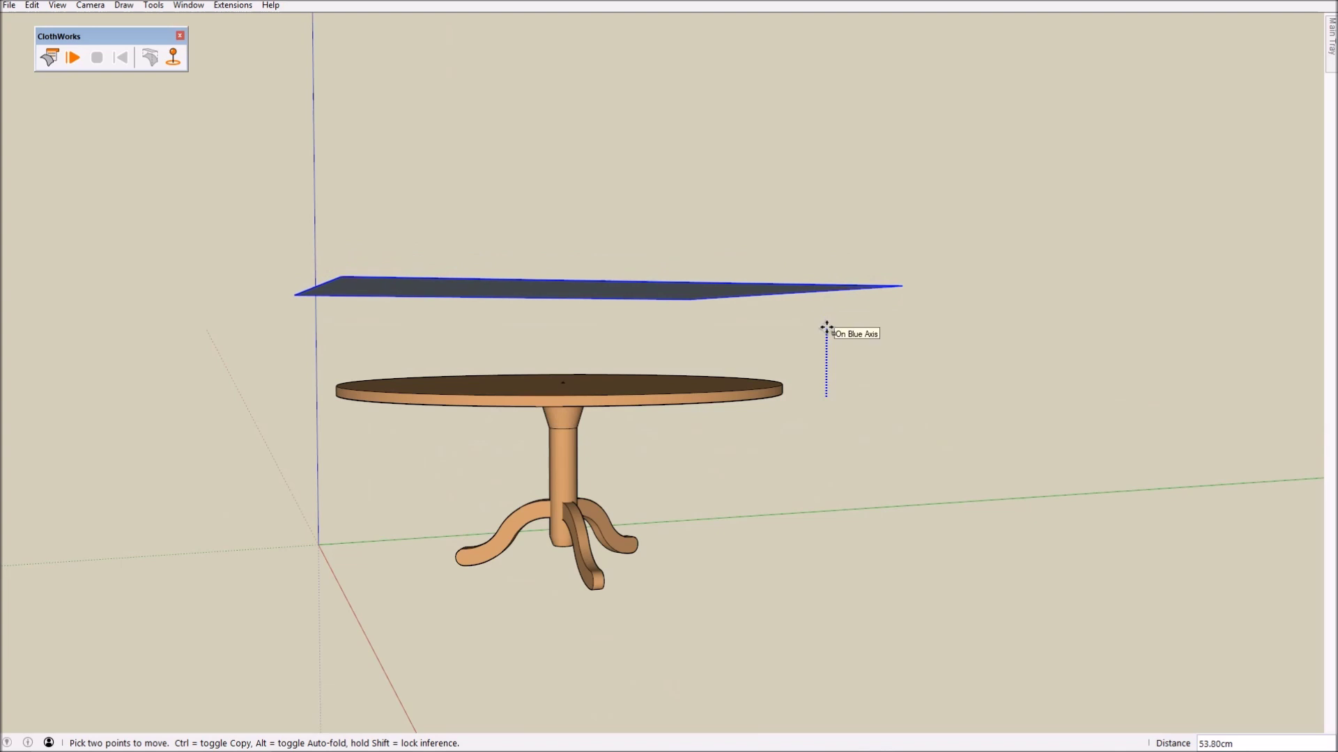
Step: Open the table group and its nested tabletop group to examine how the table is built
{"action": "key", "text": "o"}
{"action": "left_click_drag", "start_coordinate": [827, 326], "coordinate": [725, 400]}
{"action": "middle_click_drag", "start_coordinate": [725, 401], "coordinate": [661, 419]}
{"action": "key", "text": "space"}
{"action": "double_click", "coordinate": [633, 411]}
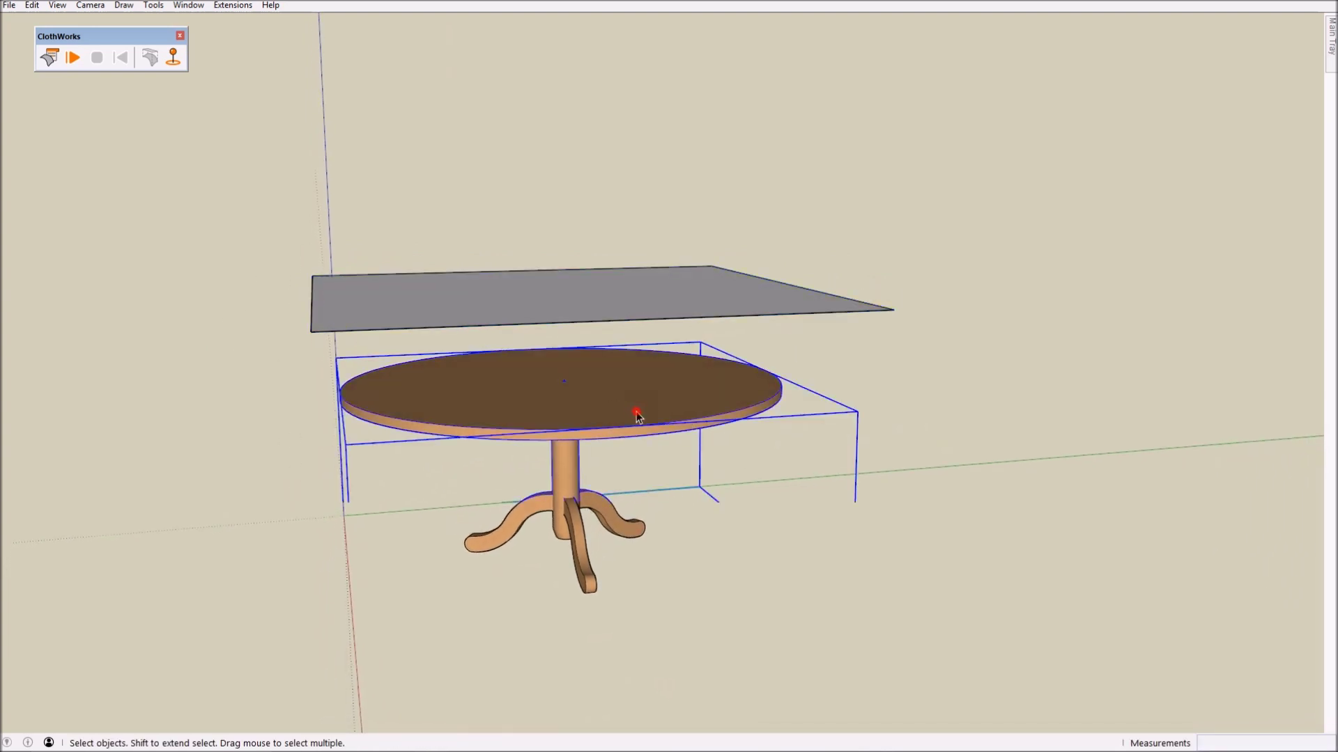
{"action": "double_click", "coordinate": [624, 408]}
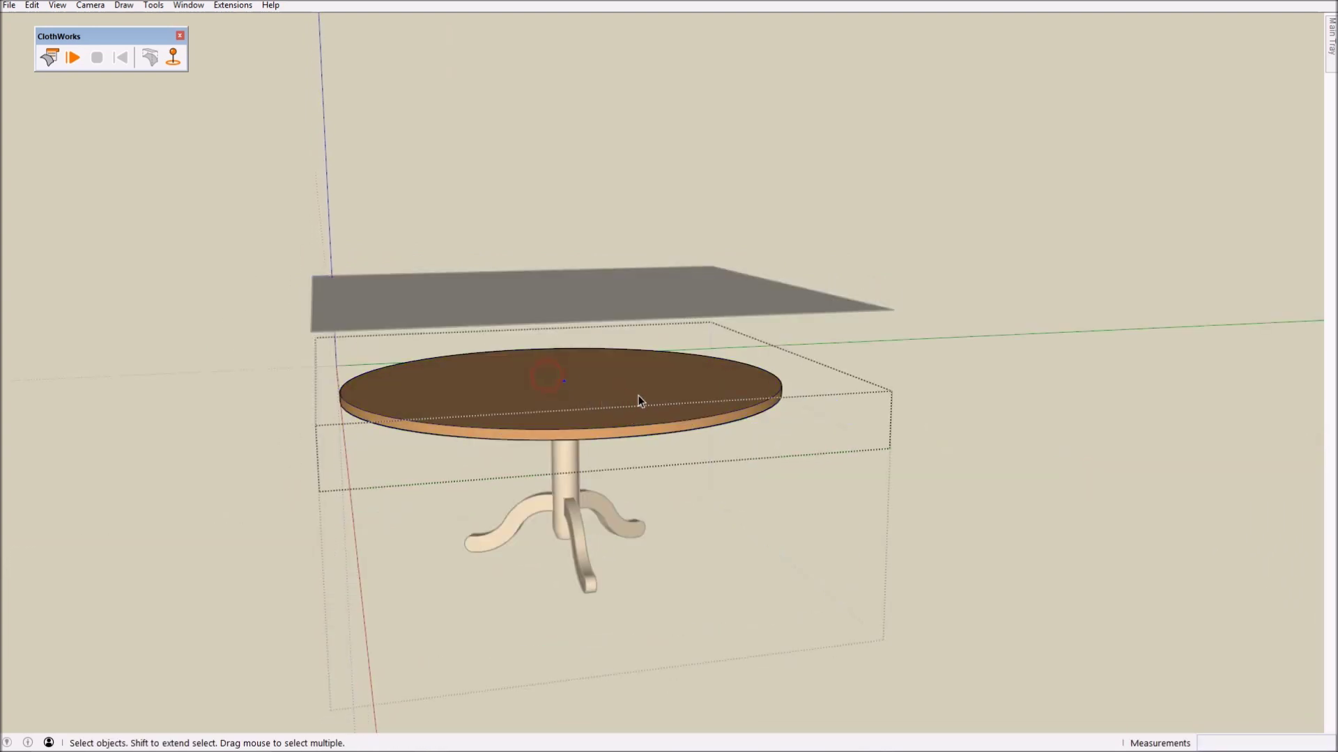
{"action": "left_click", "coordinate": [964, 348]}
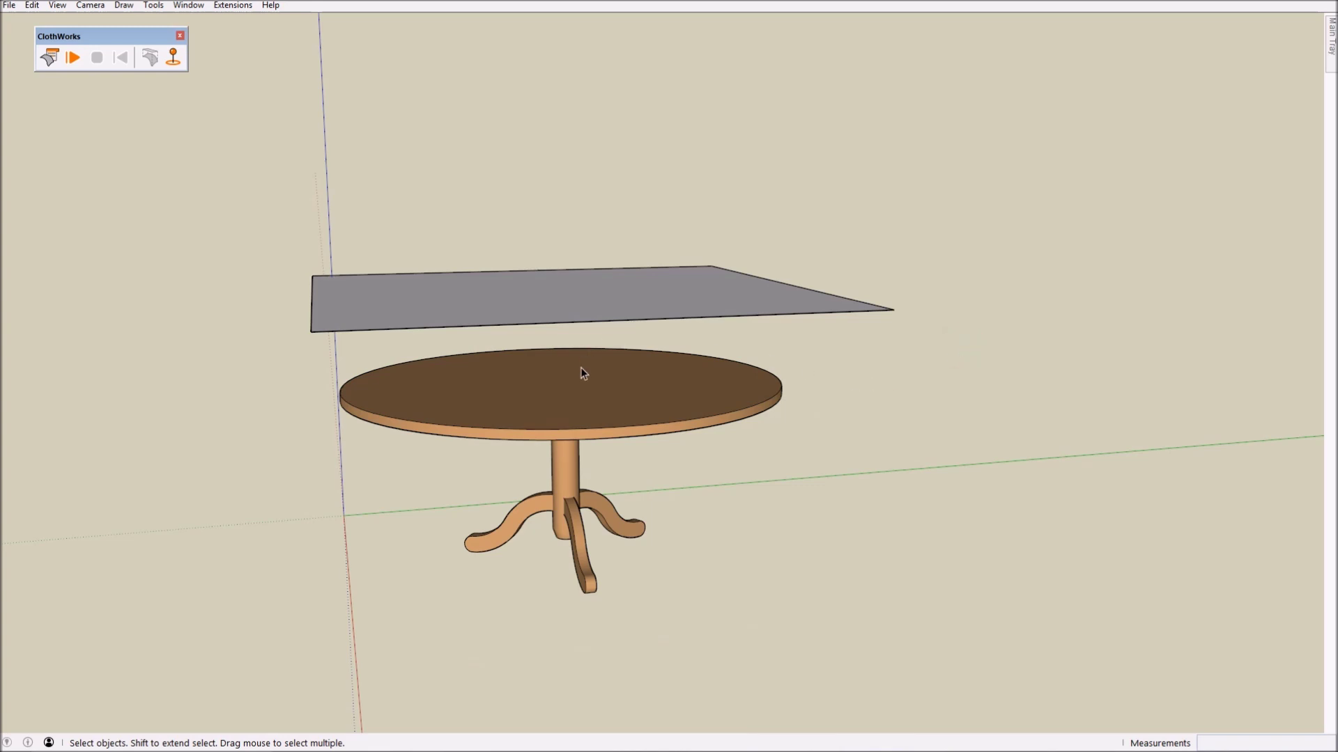
Step: Make the whole table group a ClothWorks collider
{"action": "right_click", "coordinate": [573, 392]}
{"action": "mouse_move", "coordinate": [680, 612]}
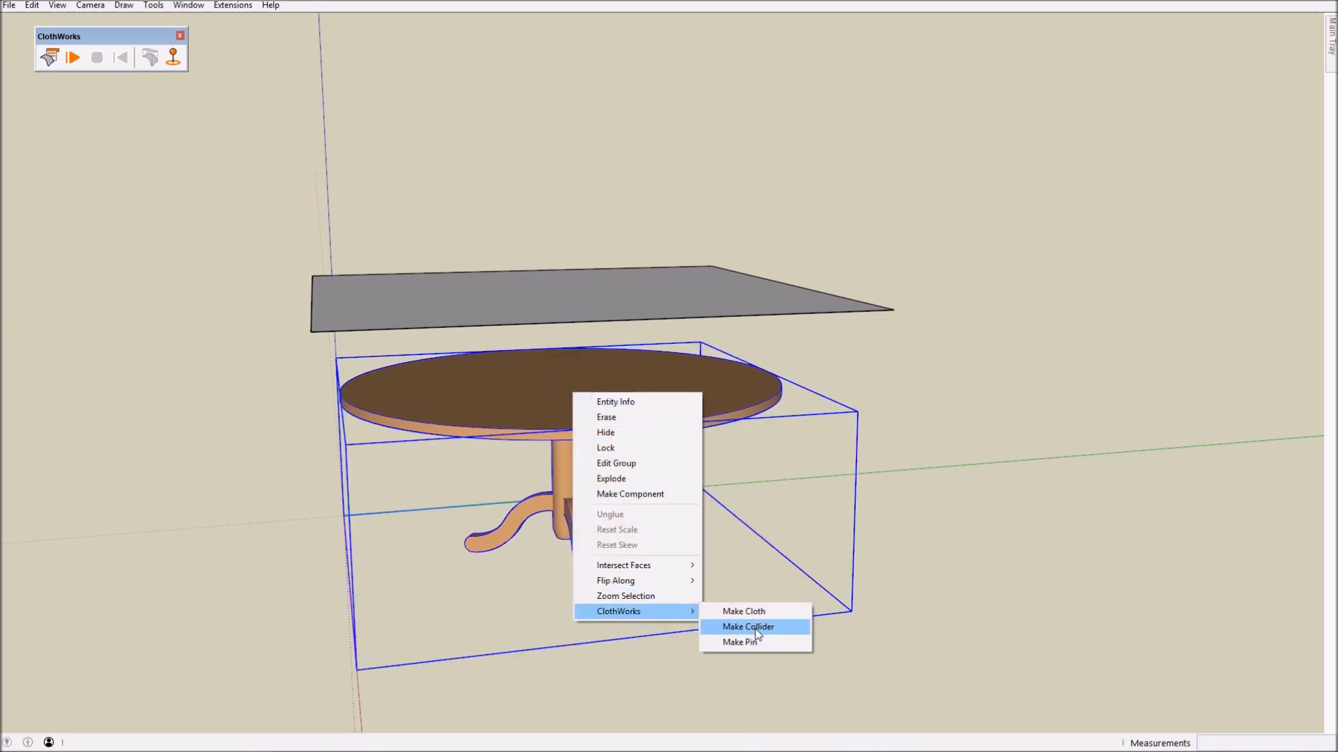
{"action": "left_click", "coordinate": [756, 627]}
Step: Make the square group above the table a ClothWorks cloth
{"action": "middle_click_drag", "start_coordinate": [729, 603], "coordinate": [489, 344]}
{"action": "right_click", "coordinate": [490, 343]}
{"action": "mouse_move", "coordinate": [552, 552]}
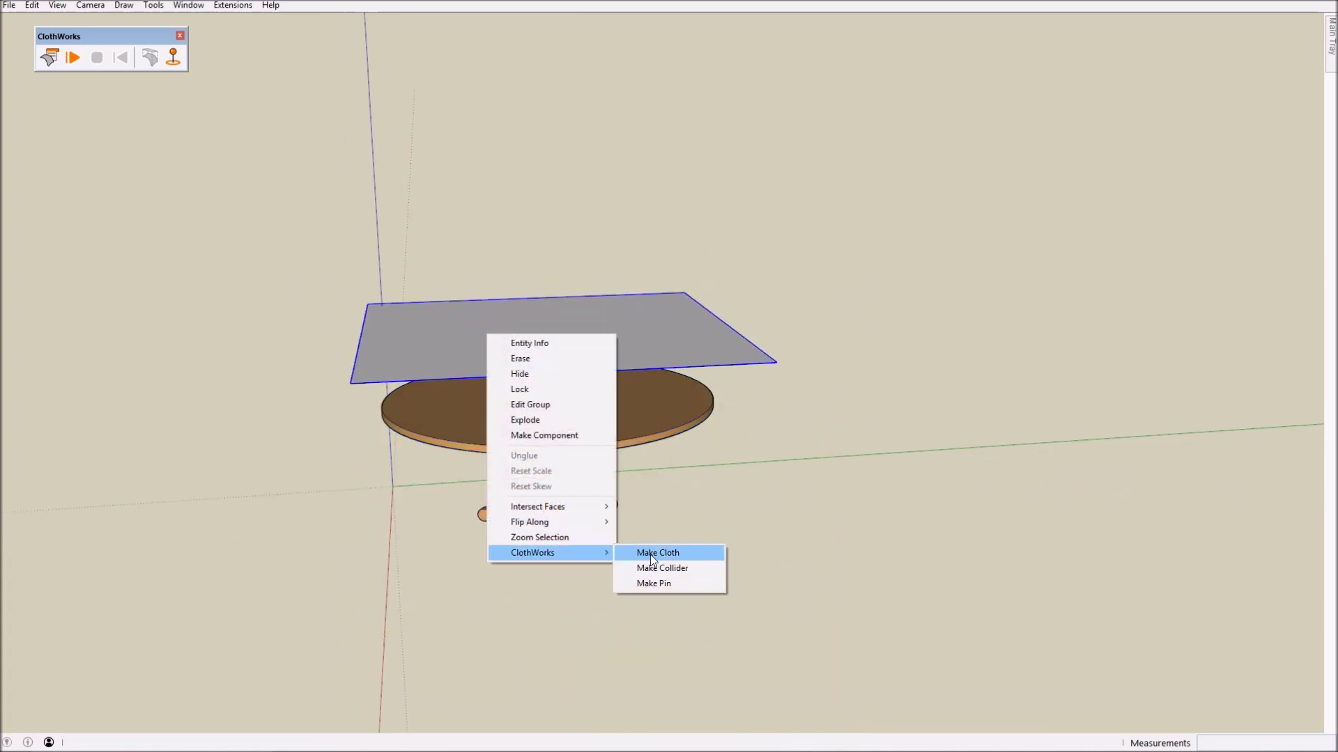
{"action": "left_click", "coordinate": [673, 555]}
{"action": "middle_click_drag", "start_coordinate": [418, 436], "coordinate": [528, 508]}
{"action": "scroll", "coordinate": [469, 400], "scroll_direction": "up", "scroll_amount": 2}
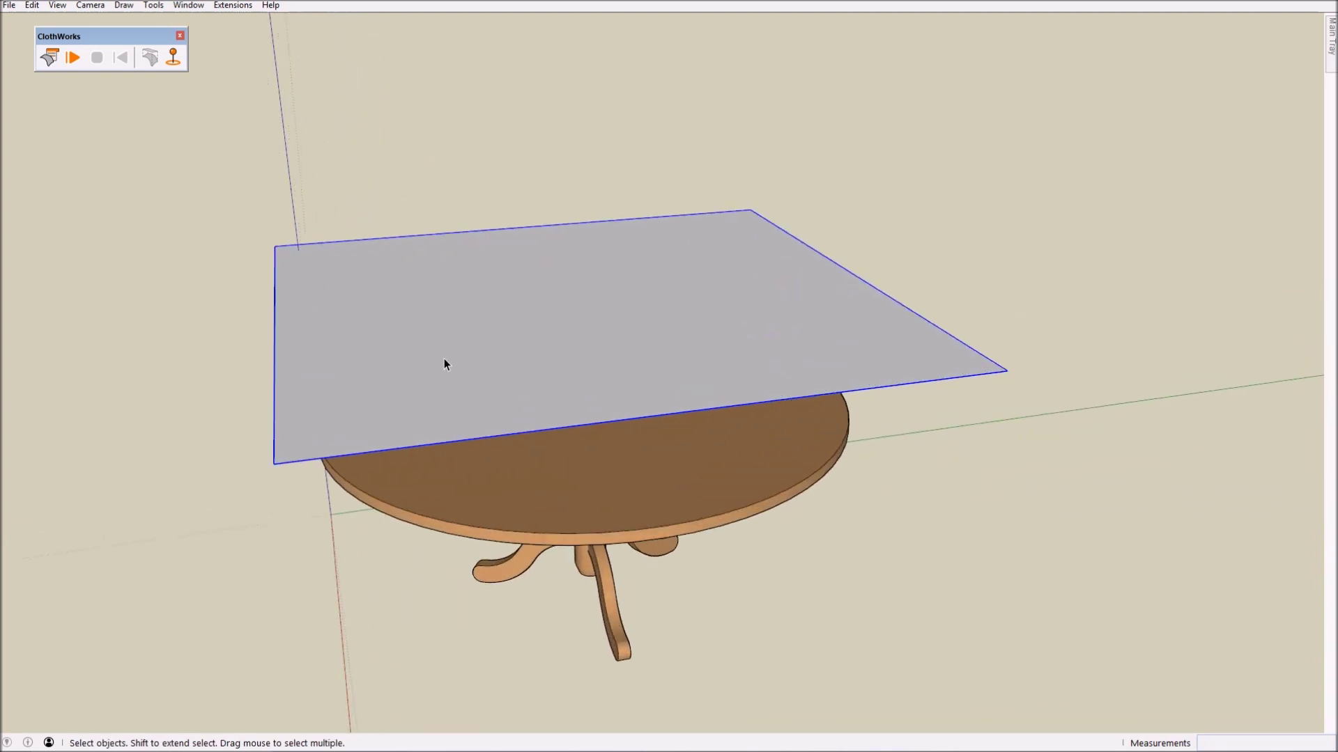
{"action": "key", "text": "l"}
{"action": "scroll", "coordinate": [369, 369], "scroll_direction": "up", "scroll_amount": 2}
{"action": "left_click", "coordinate": [354, 400]}
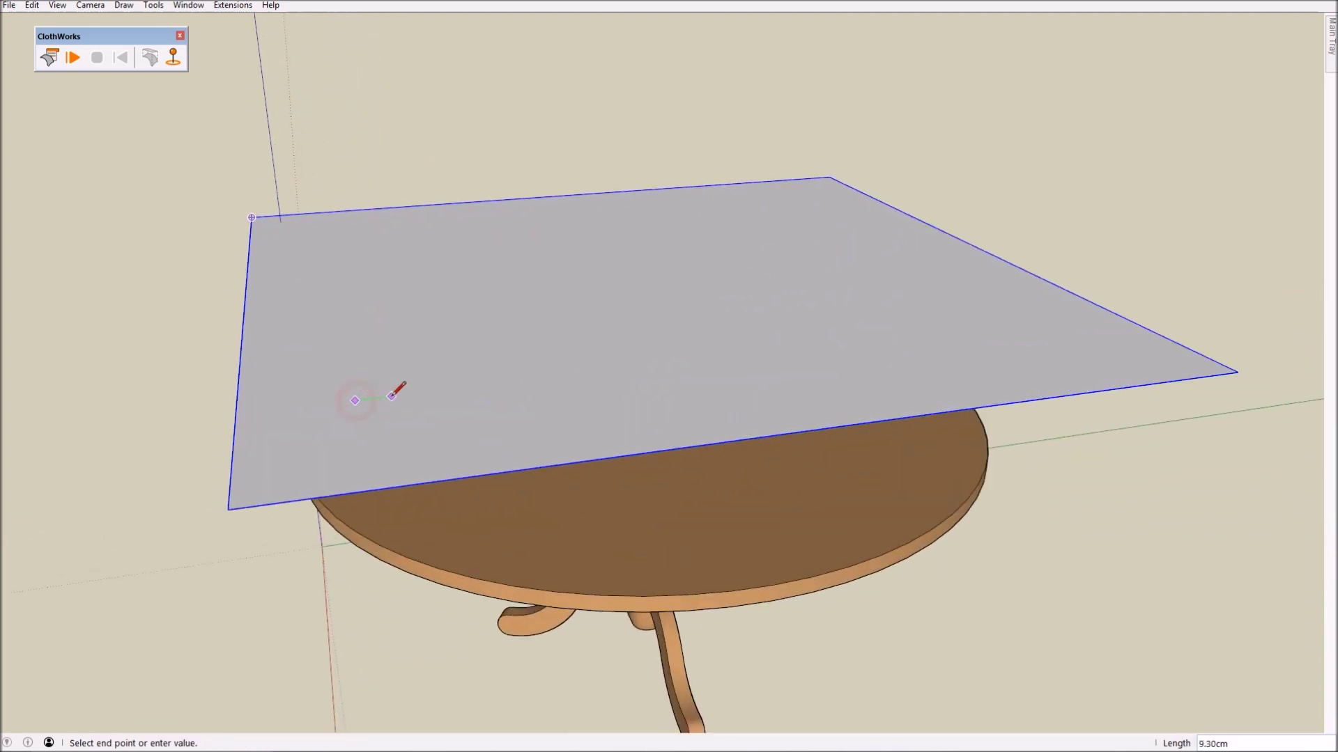
{"action": "middle_click_drag", "start_coordinate": [383, 397], "coordinate": [376, 346]}
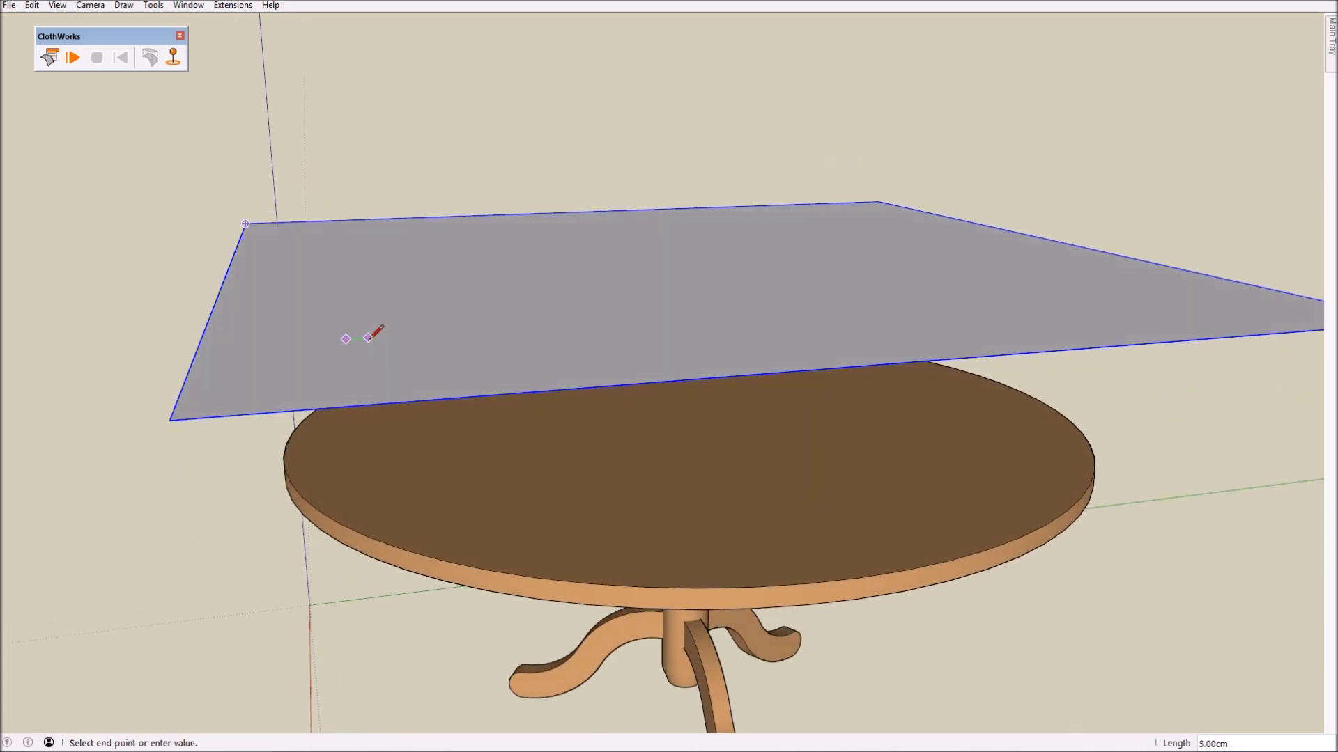
{"action": "scroll", "coordinate": [371, 337], "scroll_direction": "down", "scroll_amount": 1}
{"action": "scroll", "coordinate": [376, 338], "scroll_direction": "down", "scroll_amount": 2}
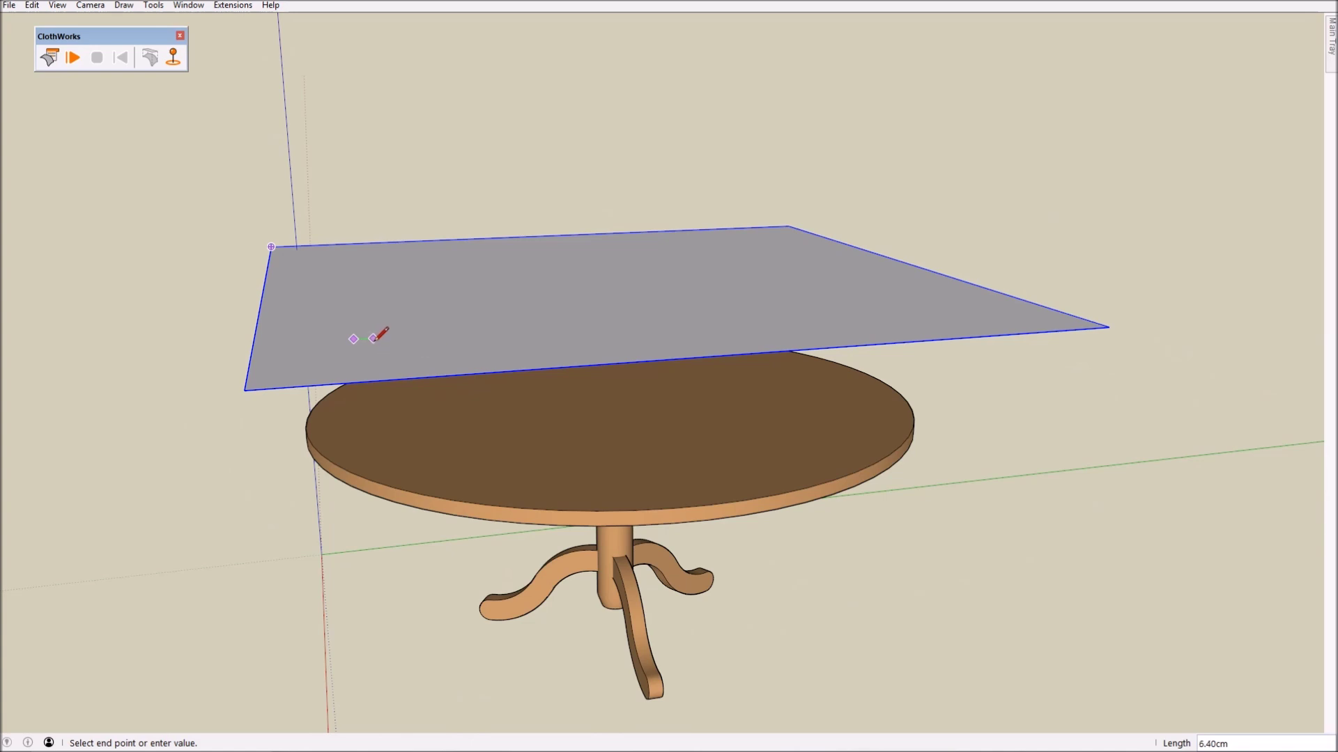
{"action": "middle_click_drag", "start_coordinate": [375, 340], "coordinate": [732, 445]}
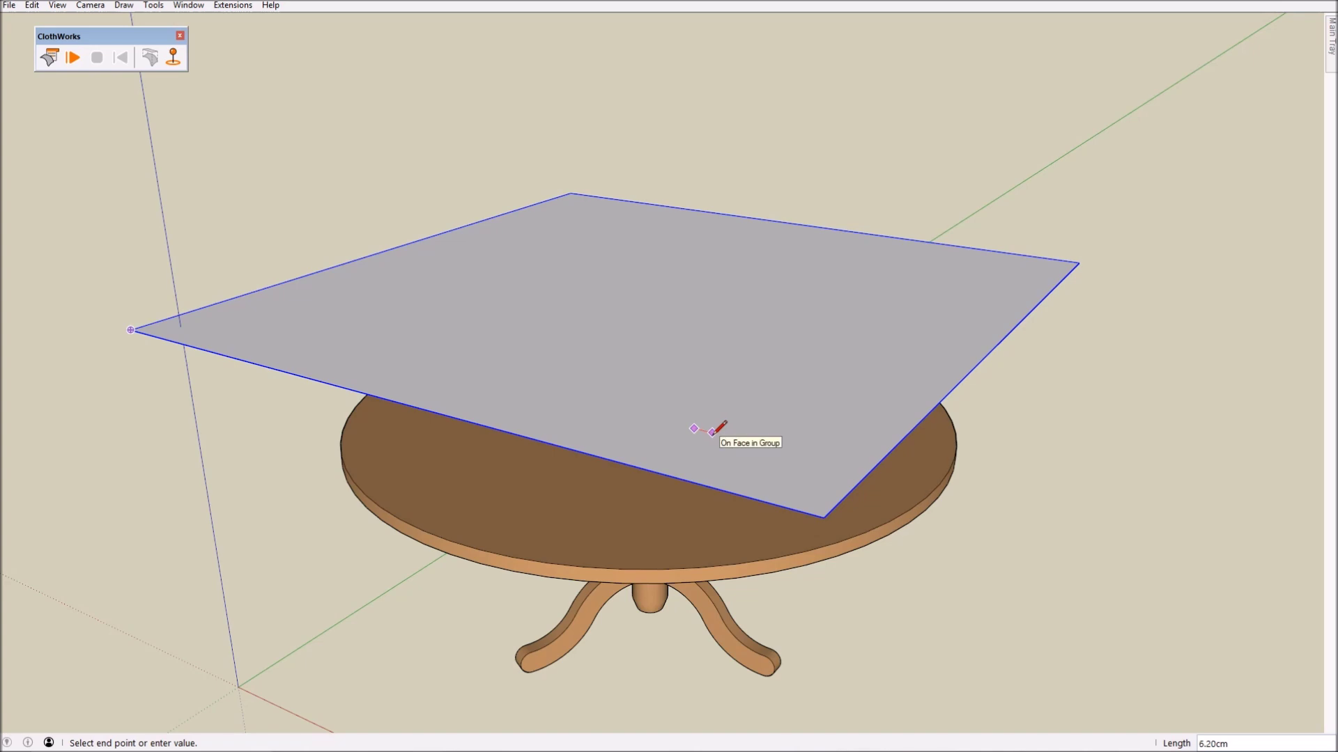
{"action": "middle_click_drag", "start_coordinate": [712, 432], "coordinate": [517, 414]}
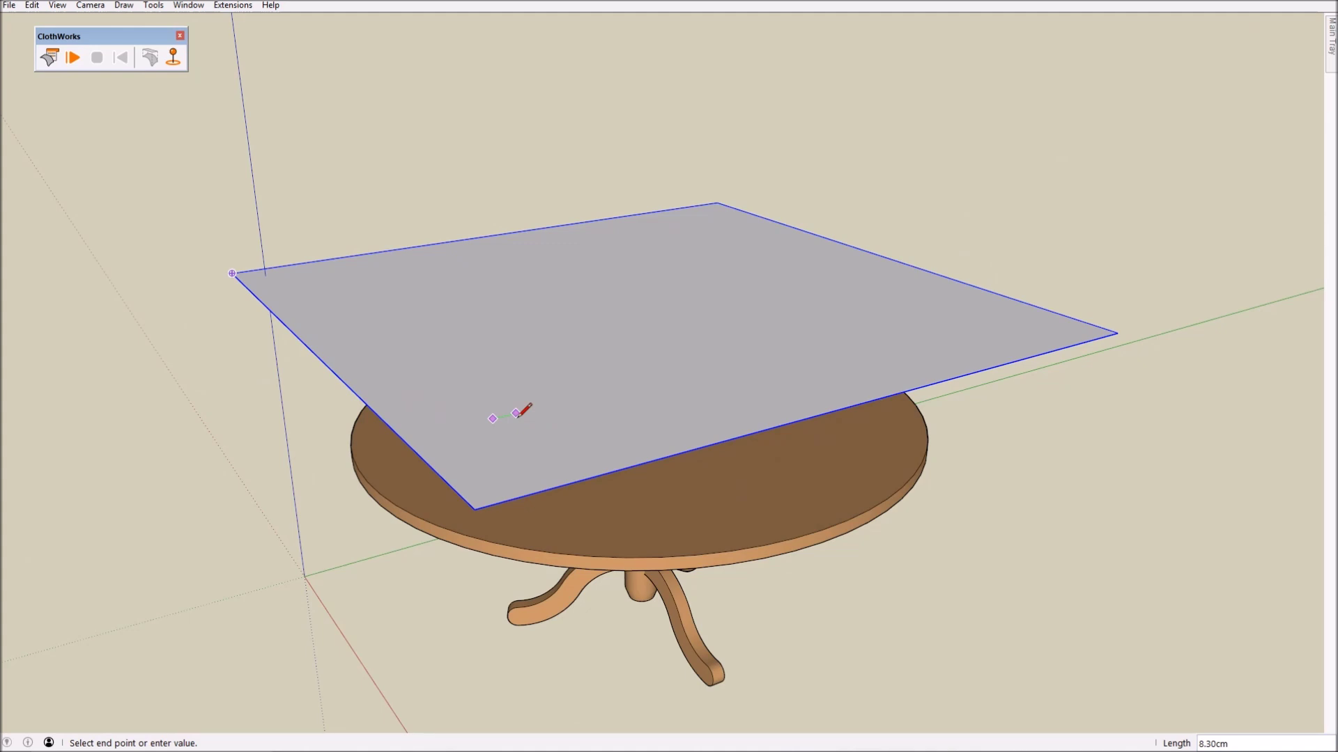
{"action": "scroll", "coordinate": [519, 415], "scroll_direction": "down", "scroll_amount": 3}
{"action": "key", "text": "space"}
Step: Apply a ClothWorks Smart Grid to the cloth group, accepting the grid padding
{"action": "middle_click_drag", "start_coordinate": [606, 442], "coordinate": [691, 344]}
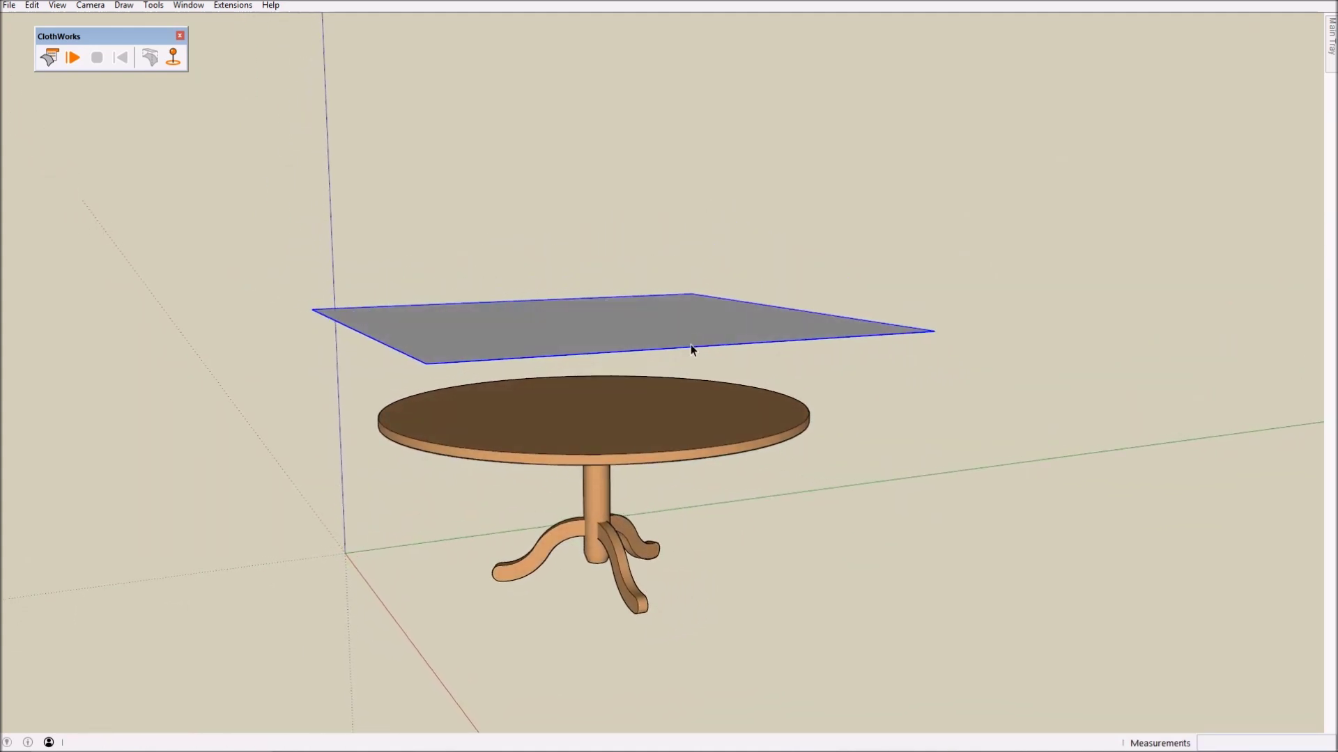
{"action": "scroll", "coordinate": [588, 397], "scroll_direction": "up", "scroll_amount": 2}
{"action": "middle_click_drag", "start_coordinate": [588, 397], "coordinate": [463, 391]}
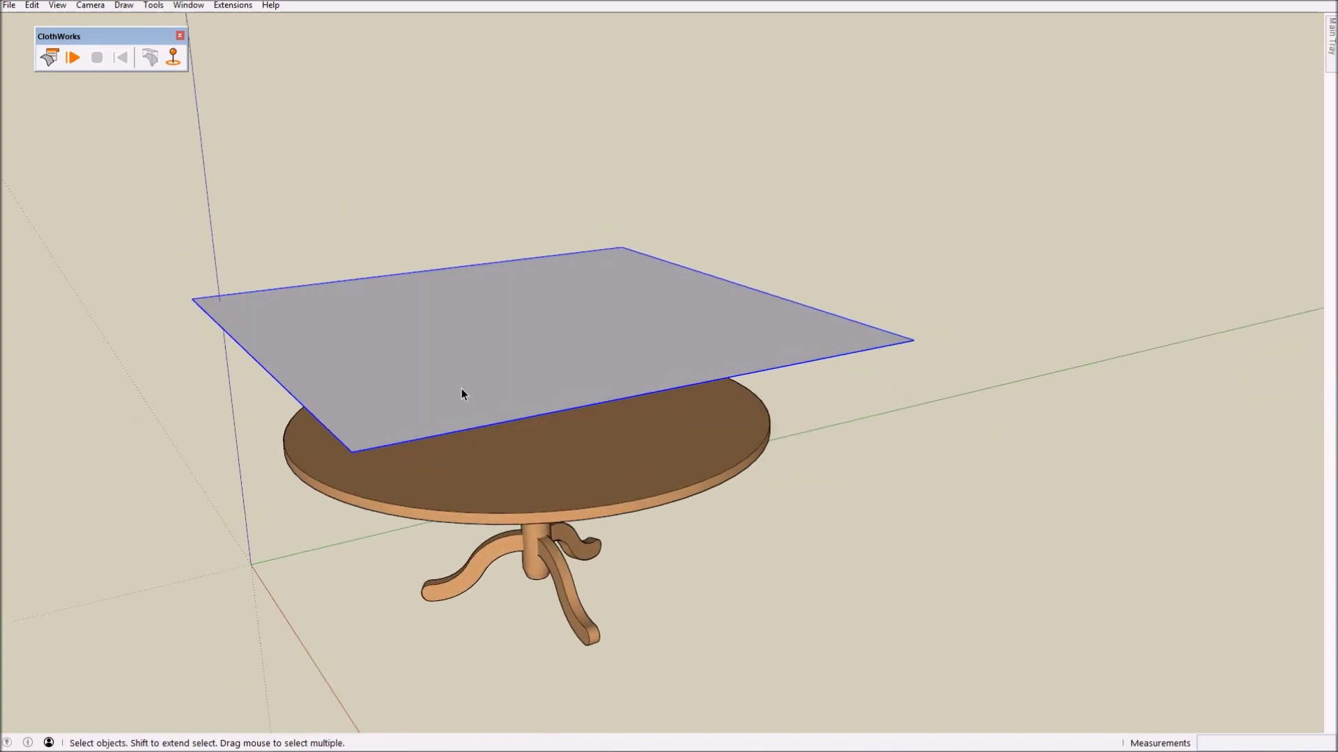
{"action": "right_click", "coordinate": [461, 389]}
{"action": "mouse_move", "coordinate": [573, 612]}
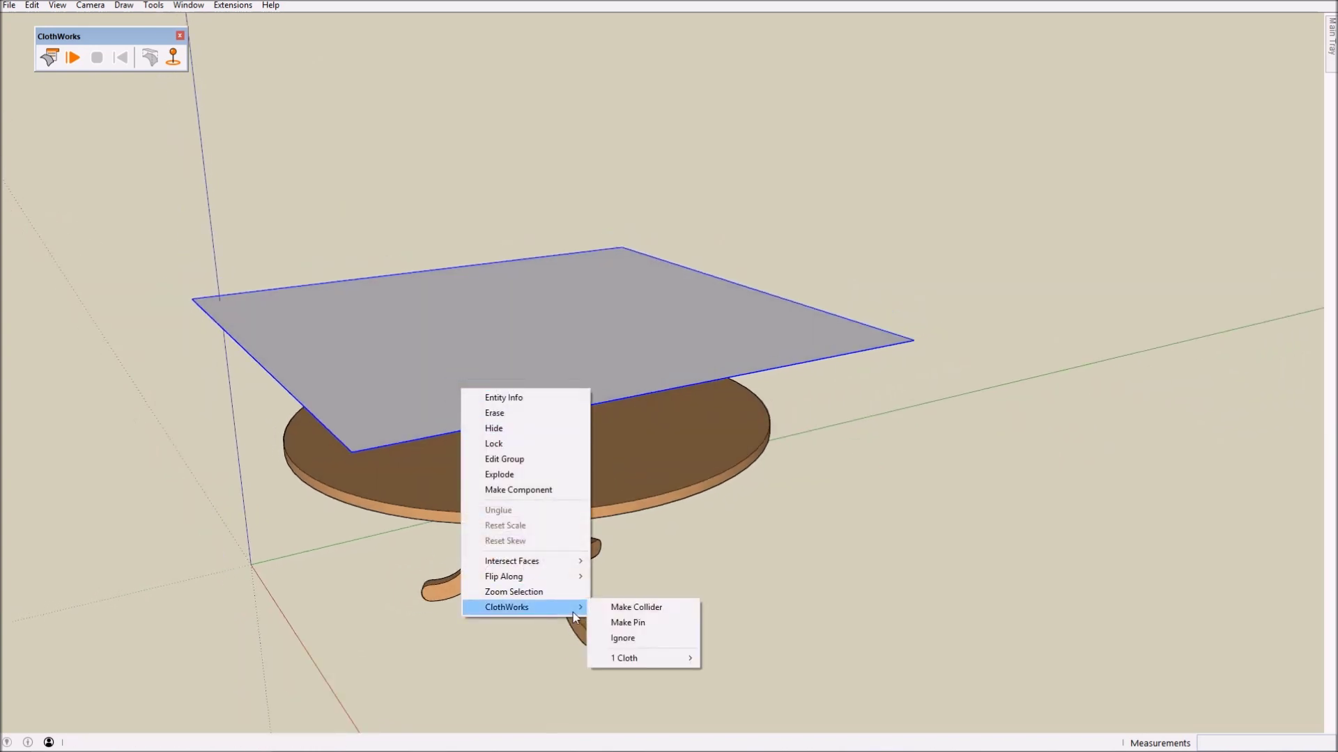
{"action": "mouse_move", "coordinate": [644, 657]}
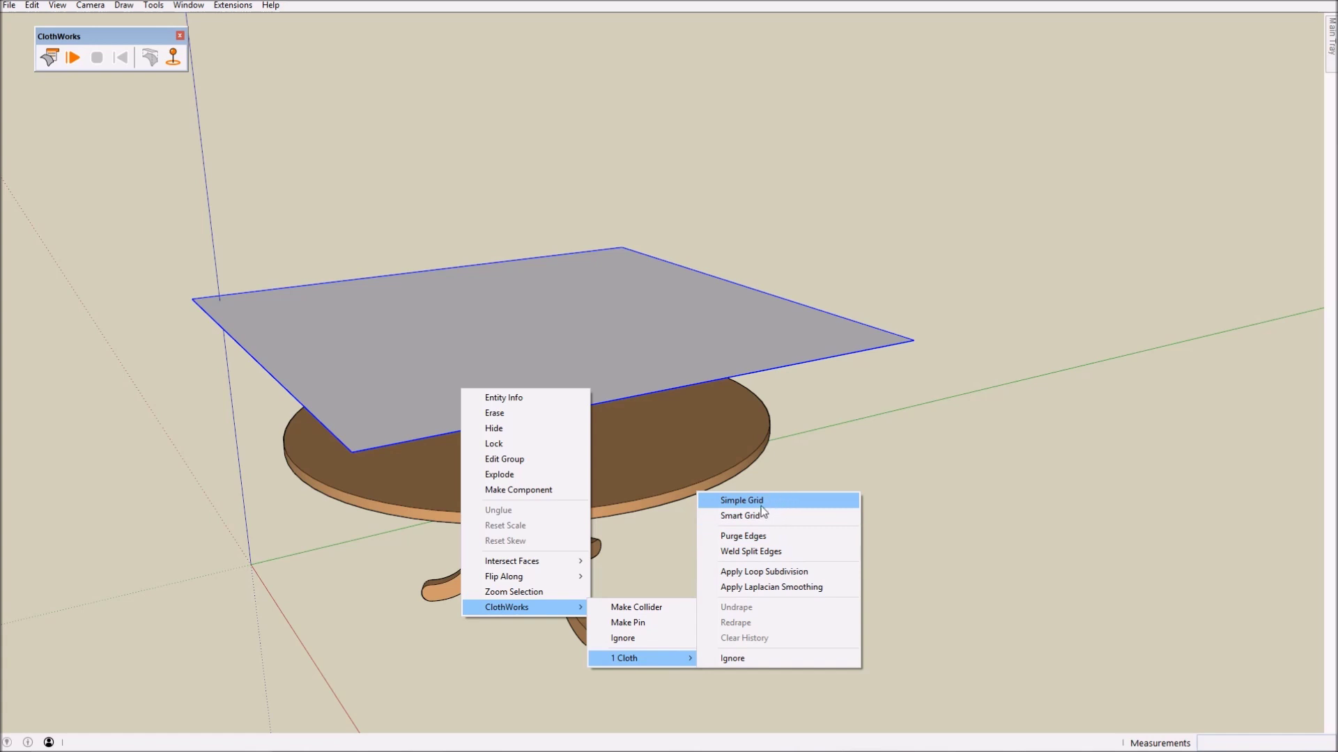
{"action": "left_click", "coordinate": [740, 516]}
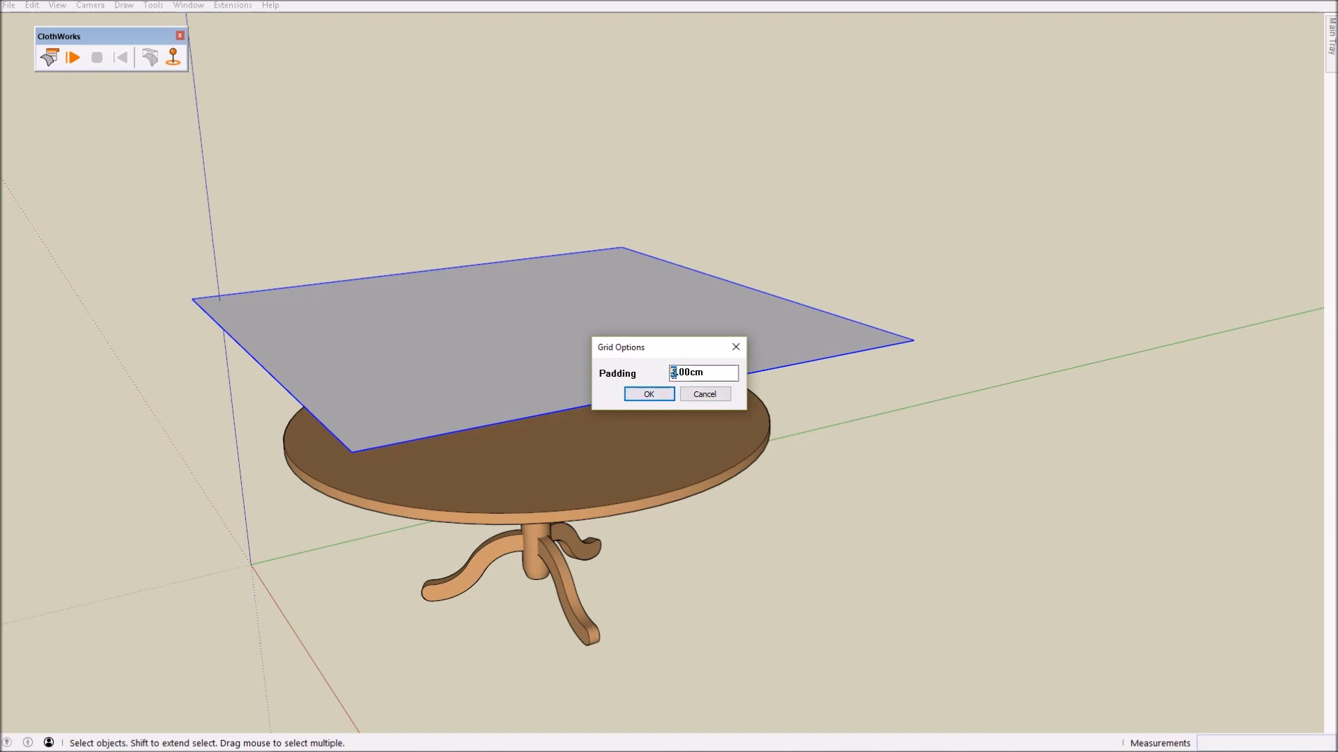
{"action": "left_click", "coordinate": [650, 395]}
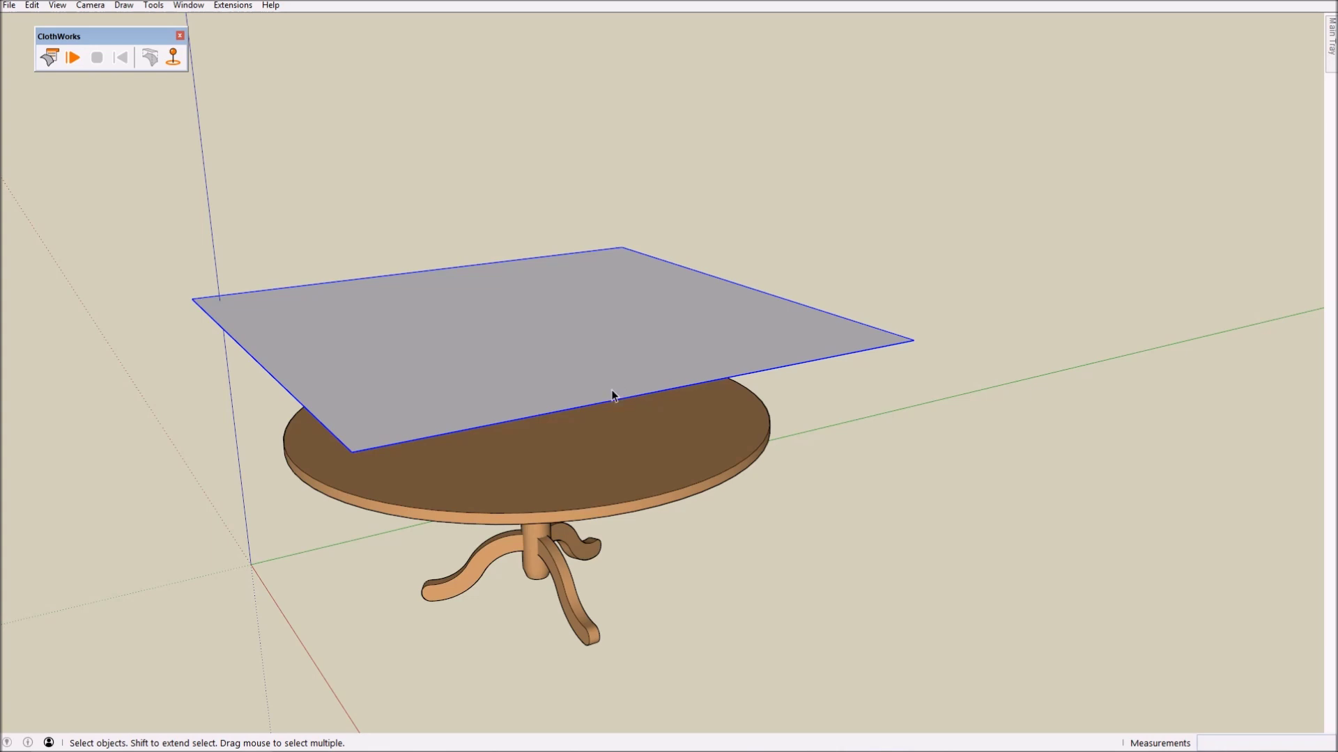
Step: Deselect the cloth and start the ClothWorks simulation so it drapes over the table
{"action": "triple_click", "coordinate": [612, 390]}
{"action": "middle_click_drag", "start_coordinate": [612, 390], "coordinate": [985, 274]}
{"action": "left_click", "coordinate": [548, 245]}
{"action": "left_click", "coordinate": [73, 59]}
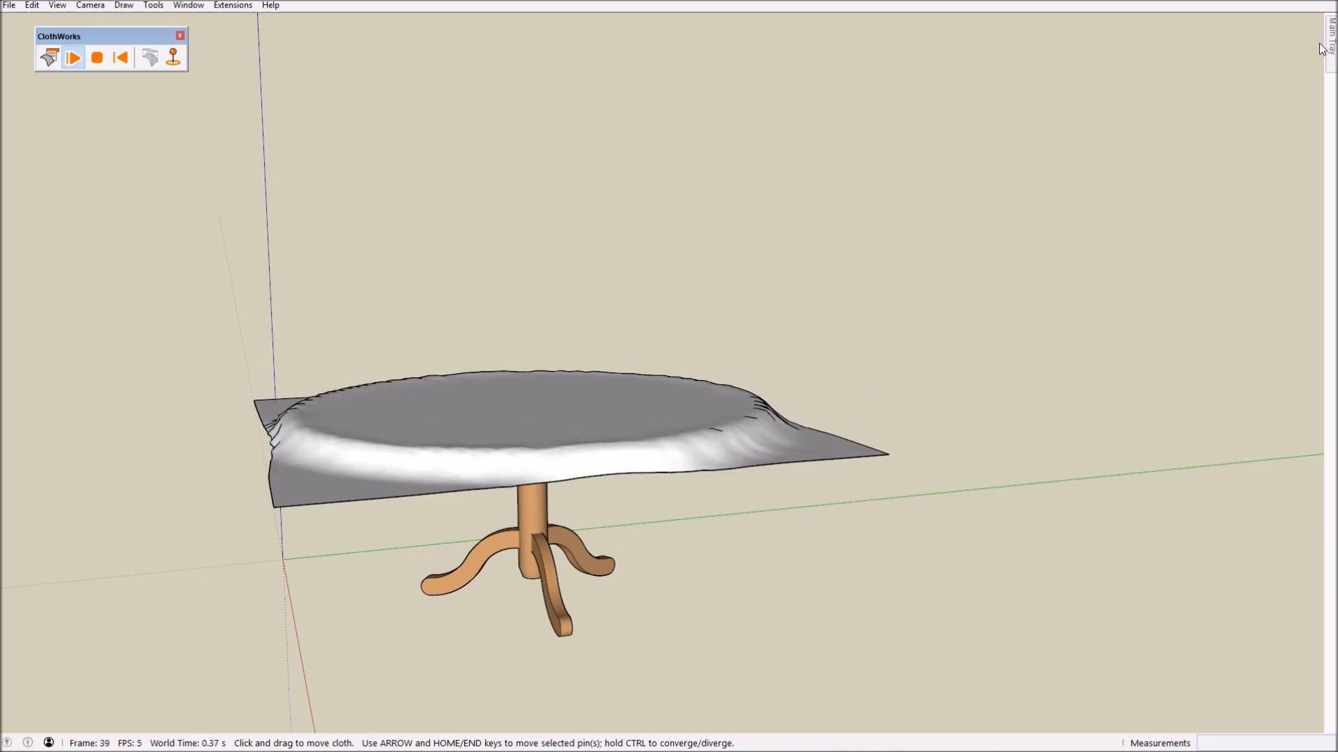
{"action": "middle_click_drag", "start_coordinate": [1043, 211], "coordinate": [1222, 153]}
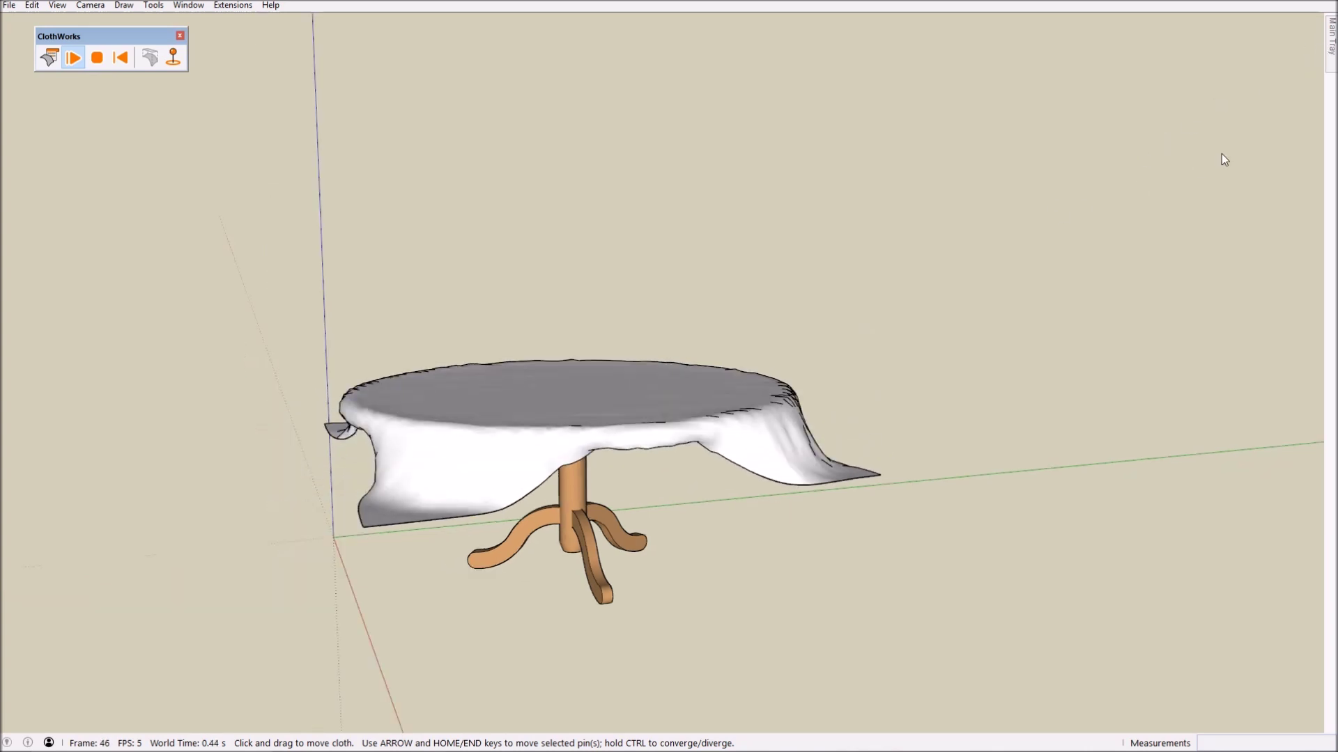
Step: Turn off Profiles in the style's edge settings
{"action": "mouse_move", "coordinate": [1331, 35]}
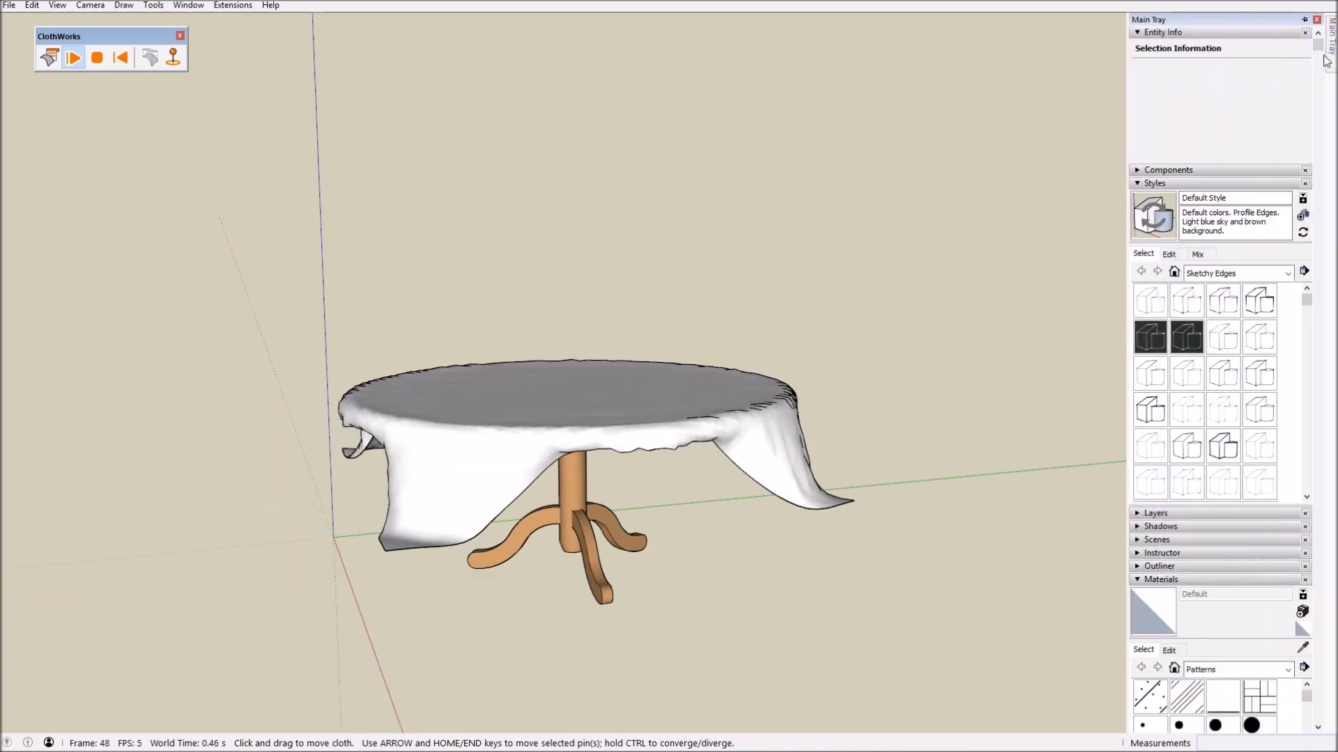
{"action": "left_click", "coordinate": [1170, 253]}
{"action": "left_click", "coordinate": [1133, 320]}
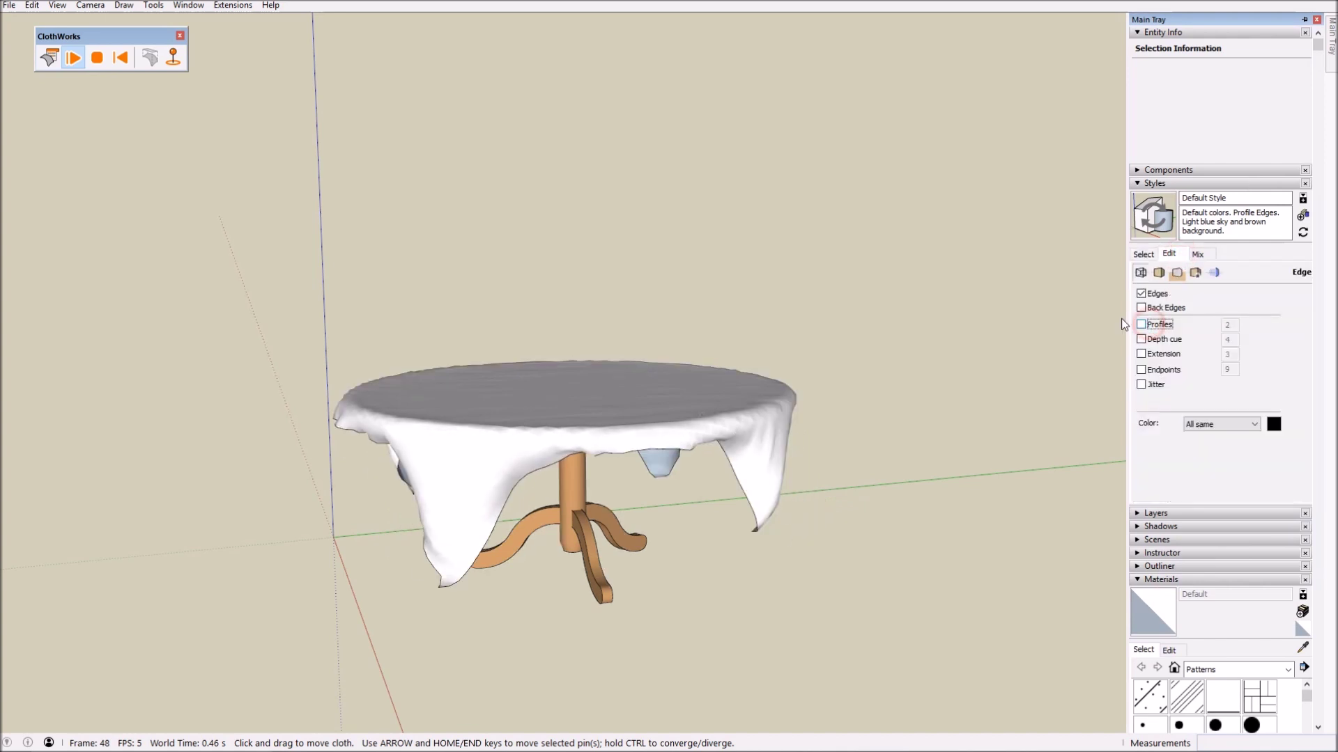
{"action": "middle_click_drag", "start_coordinate": [1001, 273], "coordinate": [848, 253]}
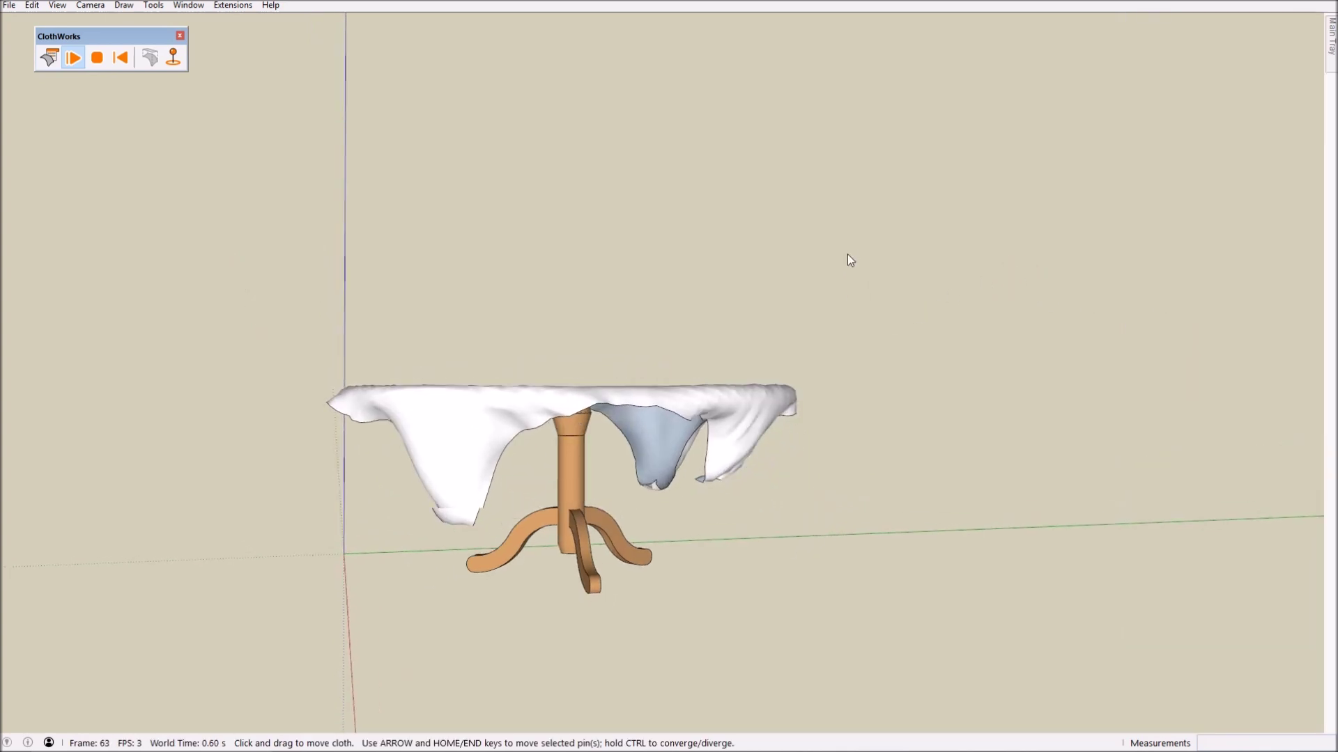
Step: Set the ClothWorks simulation's viscosity to 0.07 and let the tablecloth settle while viewing it from the side
{"action": "left_click", "coordinate": [49, 57]}
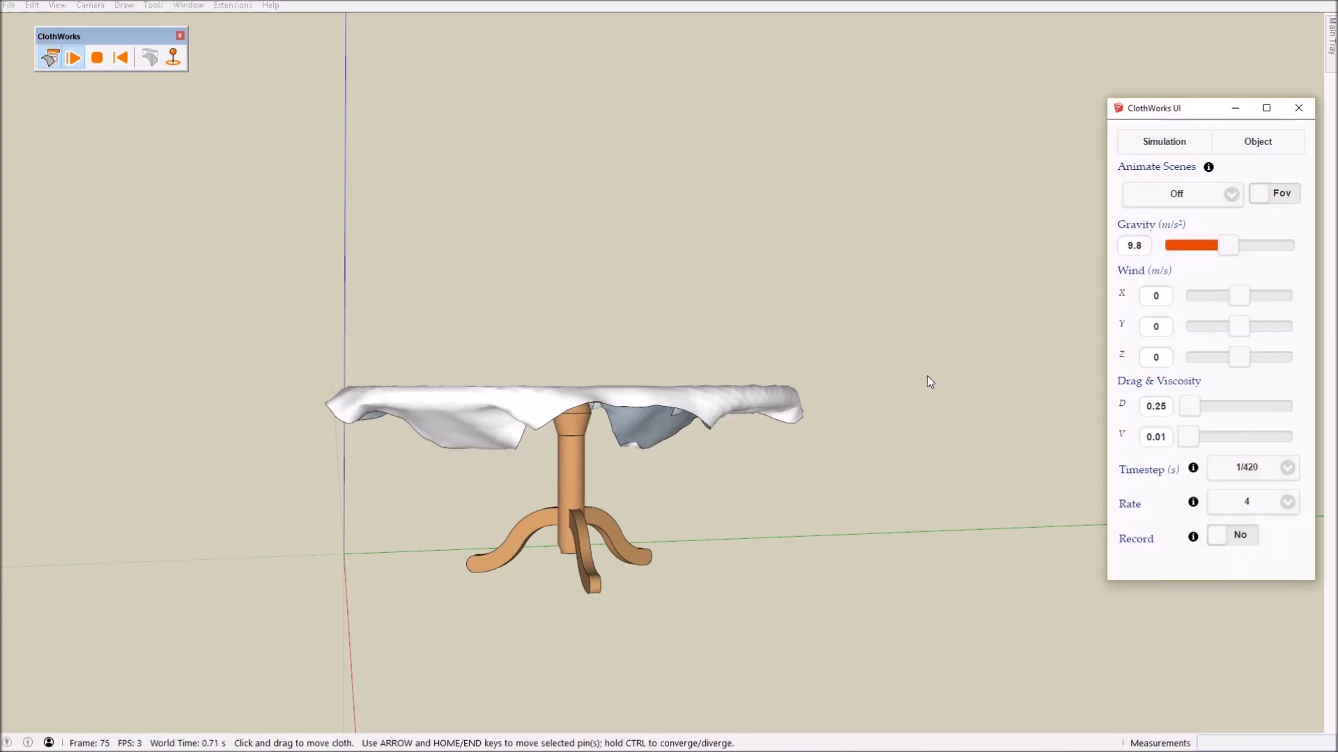
{"action": "left_click", "coordinate": [1198, 437]}
{"action": "left_click_drag", "start_coordinate": [1198, 439], "coordinate": [1195, 441]}
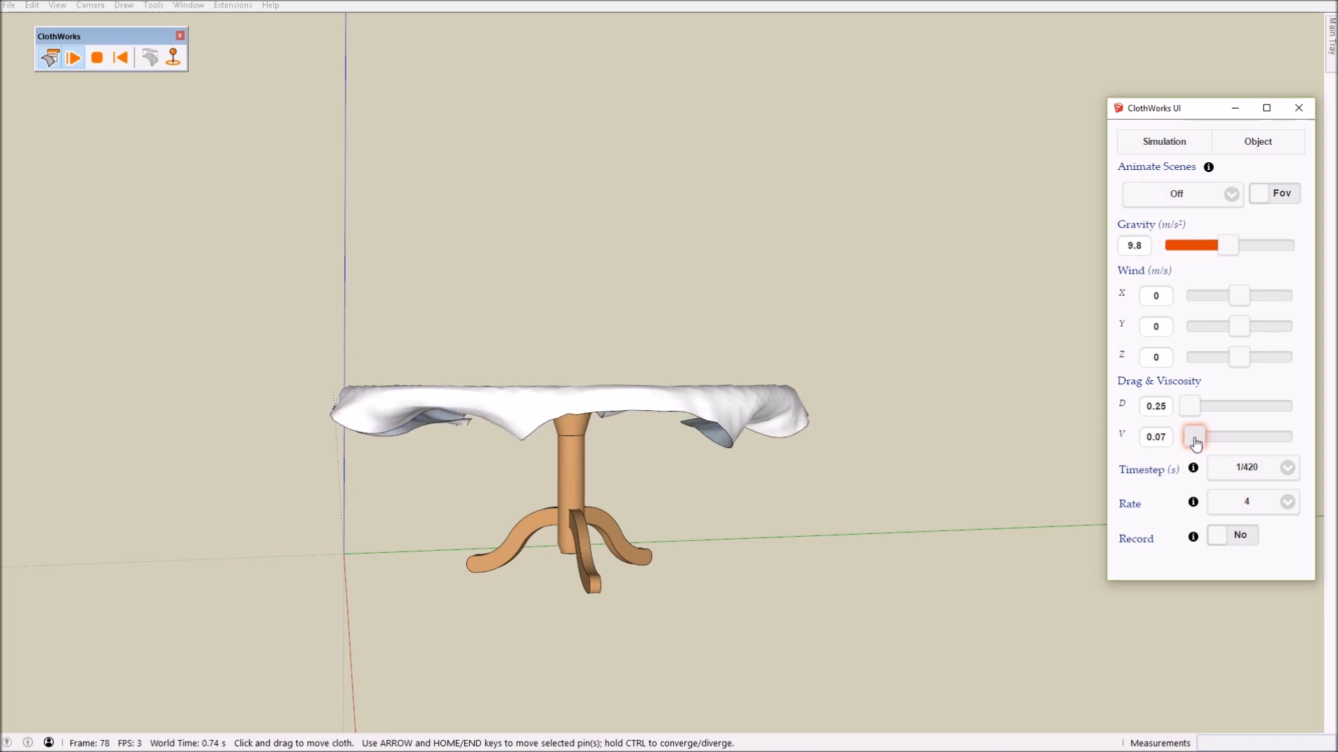
{"action": "left_click", "coordinate": [954, 380]}
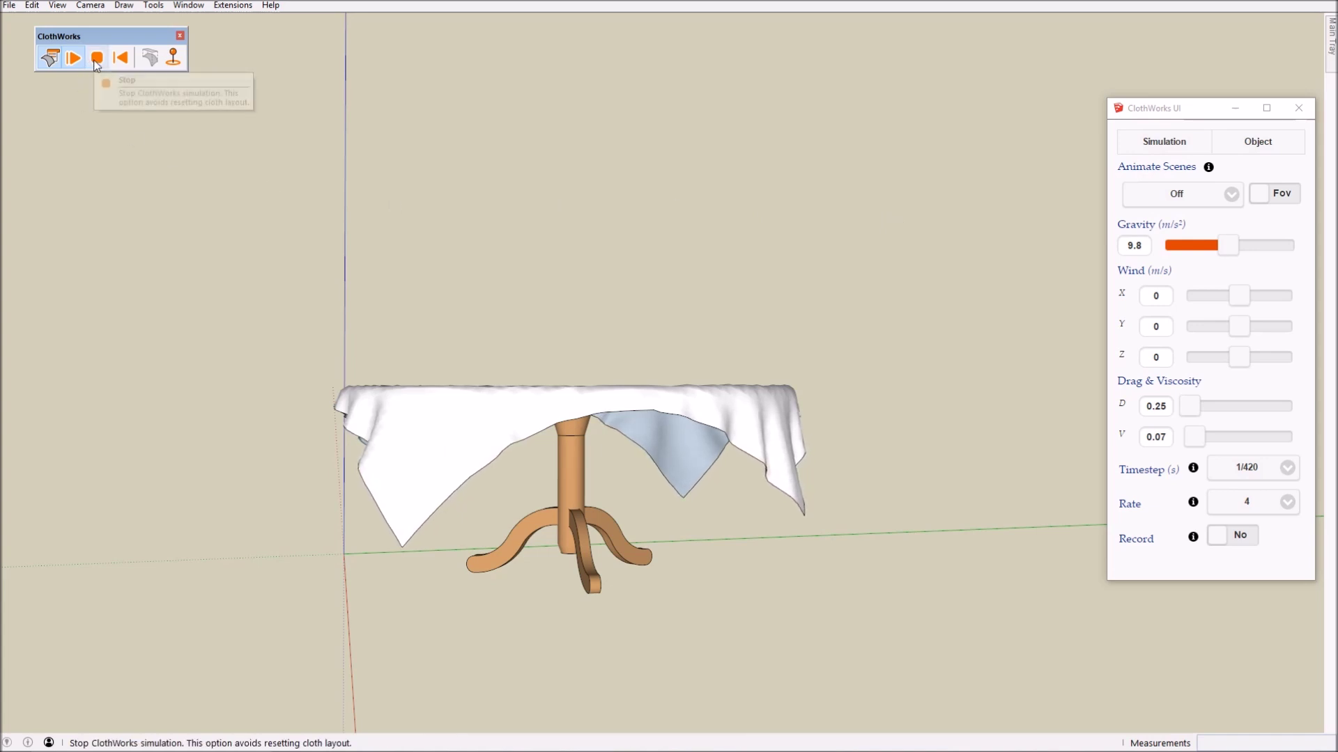
{"action": "middle_click_drag", "start_coordinate": [408, 350], "coordinate": [516, 432]}
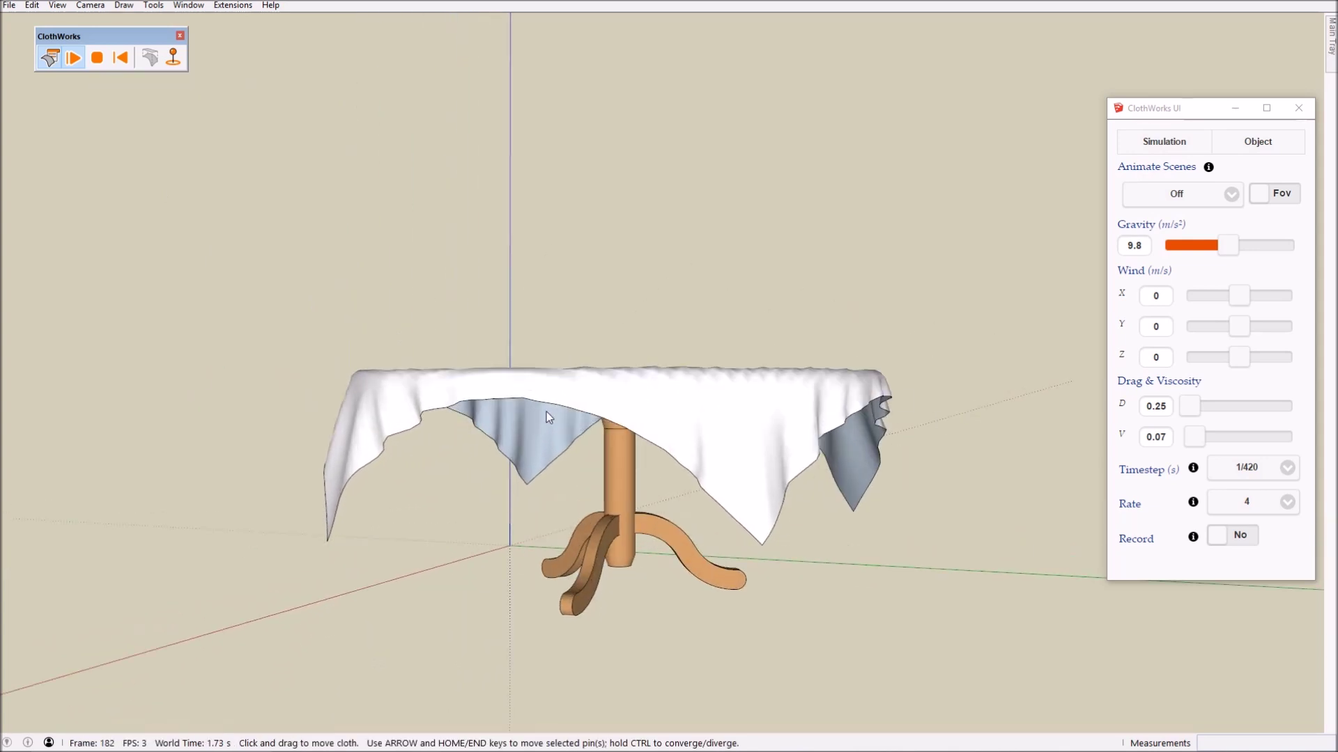
Step: Set the simulation's viscosity to 0.02, let the tablecloth settle, and stop the ClothWorks simulation without resetting the cloth
{"action": "left_click_drag", "start_coordinate": [1195, 443], "coordinate": [1189, 443]}
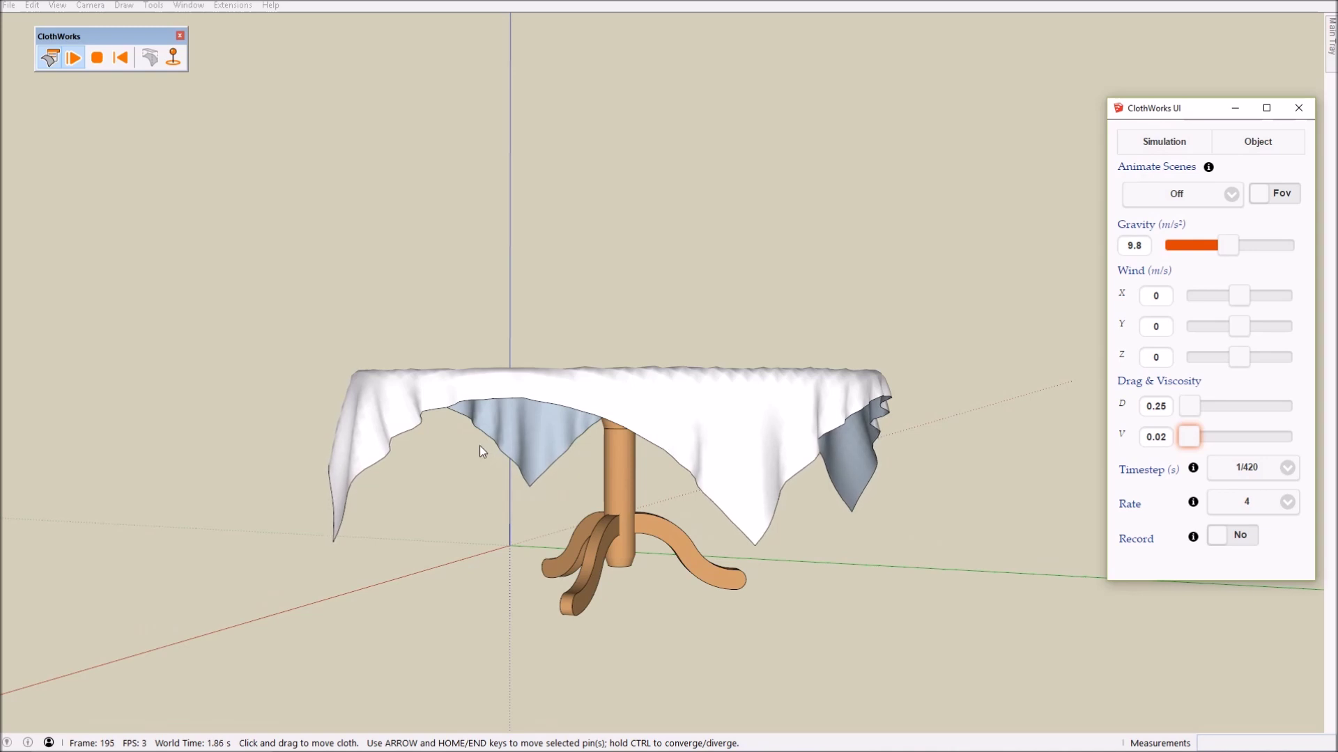
{"action": "middle_click_drag", "start_coordinate": [415, 467], "coordinate": [887, 485]}
{"action": "middle_click_drag", "start_coordinate": [553, 496], "coordinate": [857, 508]}
{"action": "middle_click_drag", "start_coordinate": [771, 472], "coordinate": [933, 433]}
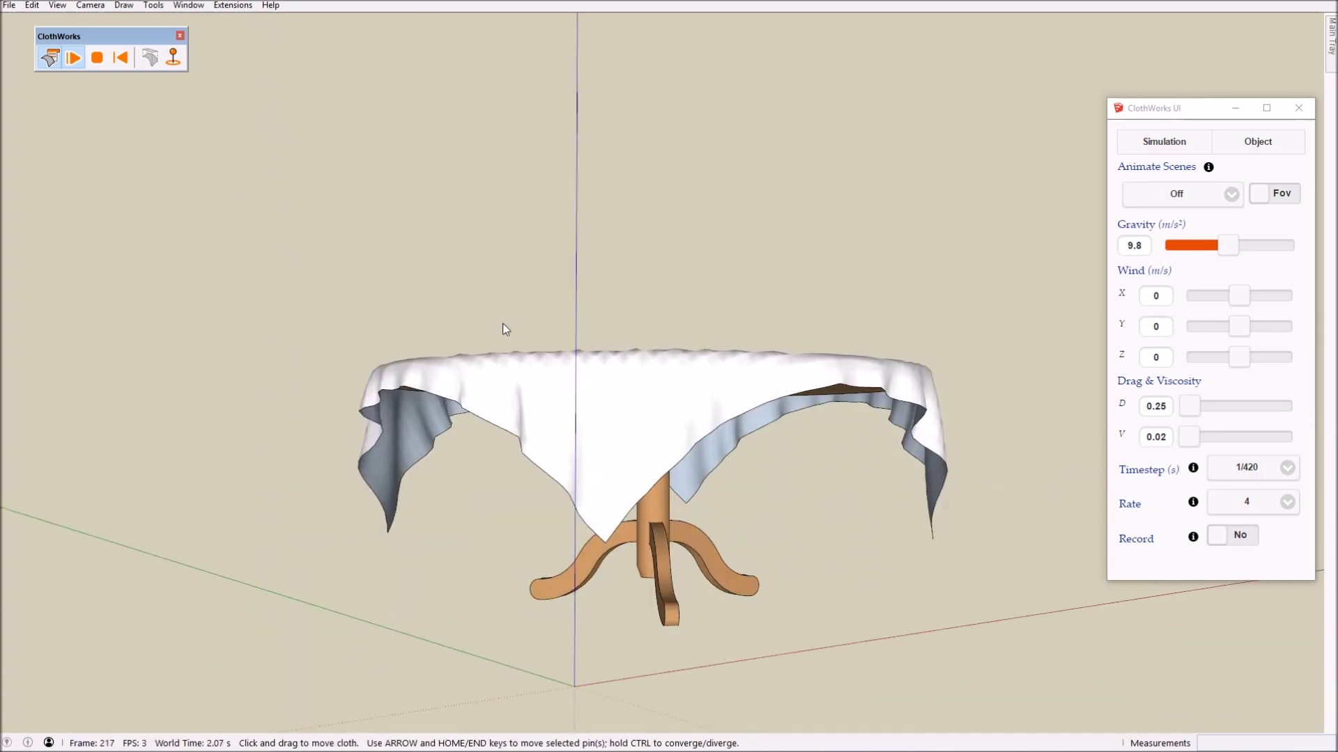
{"action": "left_click", "coordinate": [96, 58]}
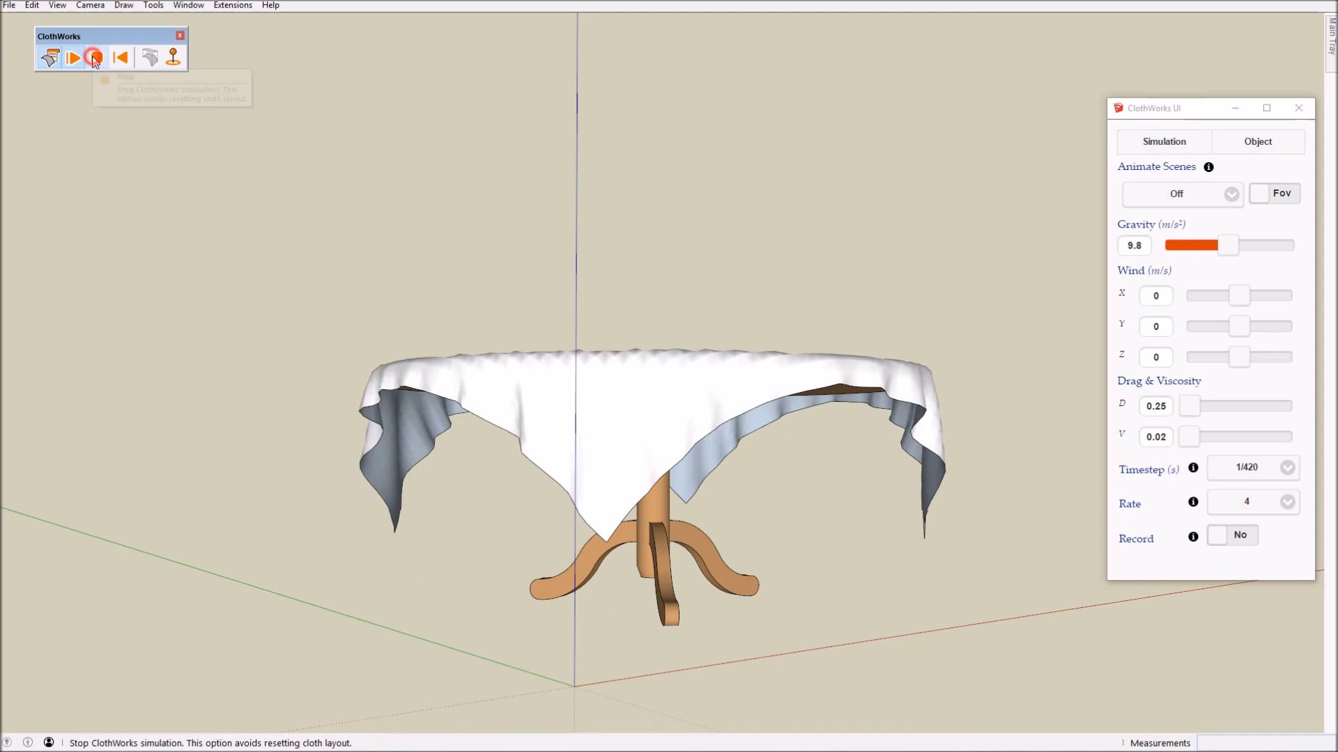
Step: Examine the draped tablecloth from several sides and up close along the tabletop rim for jagged folds
{"action": "middle_click_drag", "start_coordinate": [603, 309], "coordinate": [379, 279]}
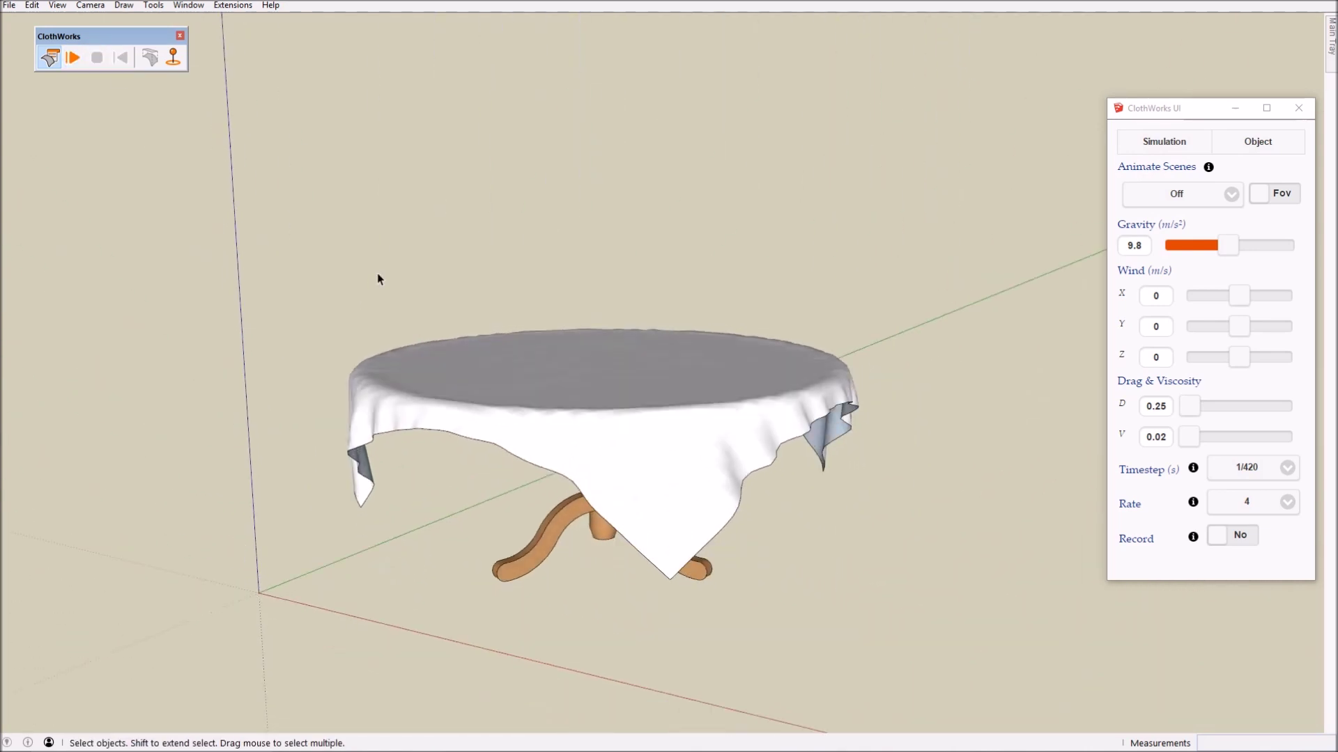
{"action": "middle_click_drag", "start_coordinate": [599, 403], "coordinate": [836, 471]}
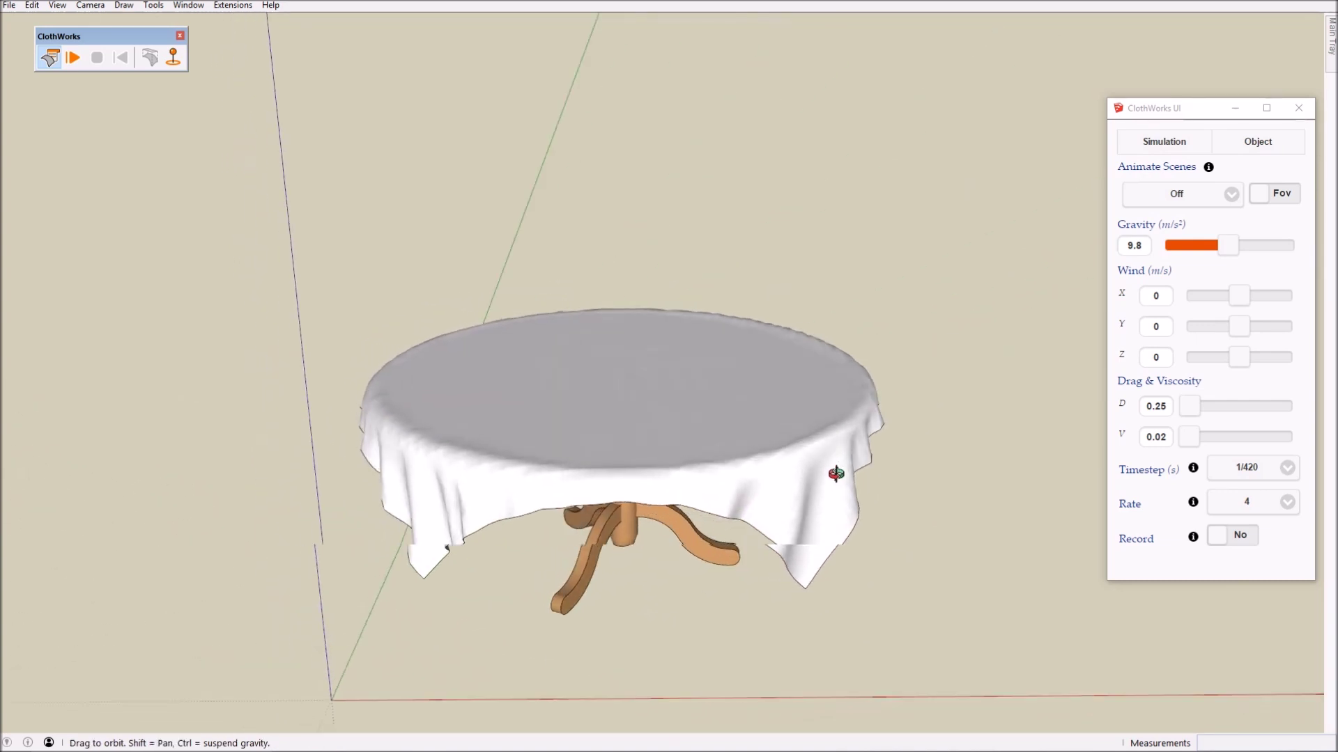
{"action": "scroll", "coordinate": [901, 403], "scroll_direction": "up", "scroll_amount": 3}
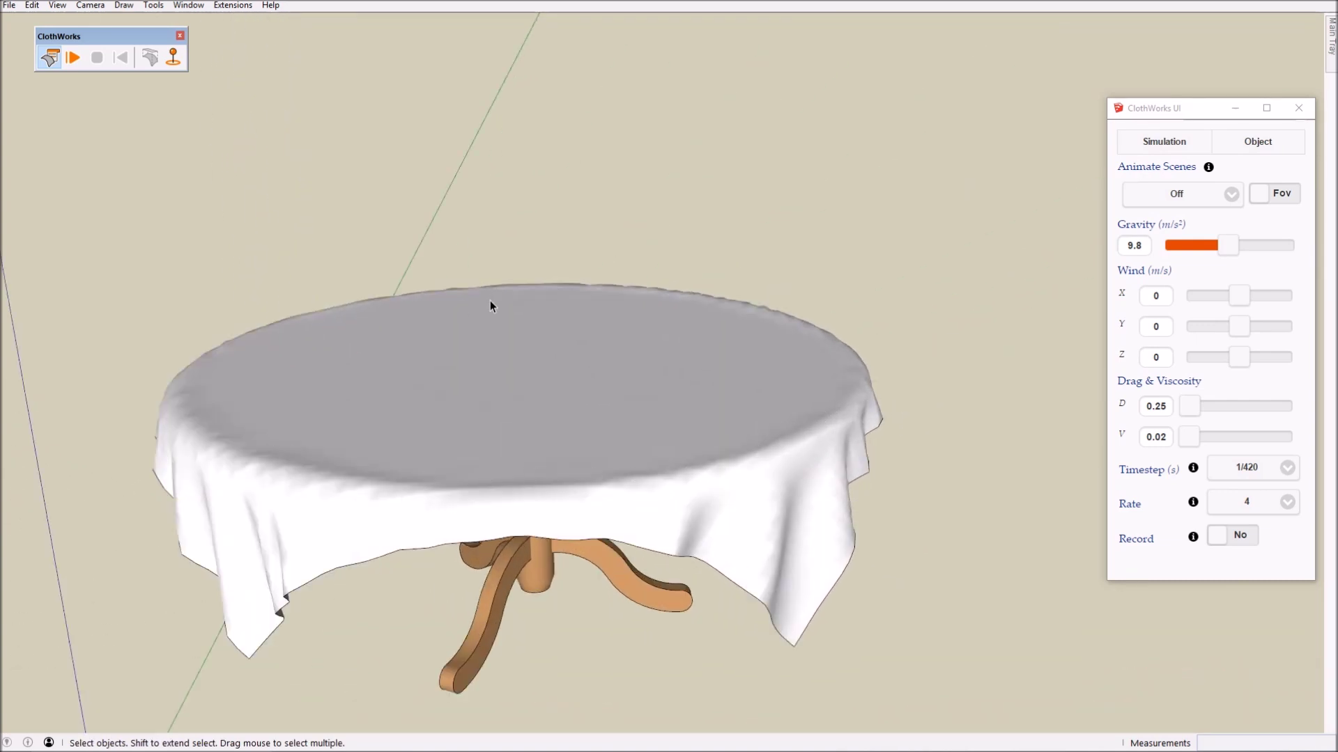
{"action": "scroll", "coordinate": [177, 368], "scroll_direction": "up", "scroll_amount": 8}
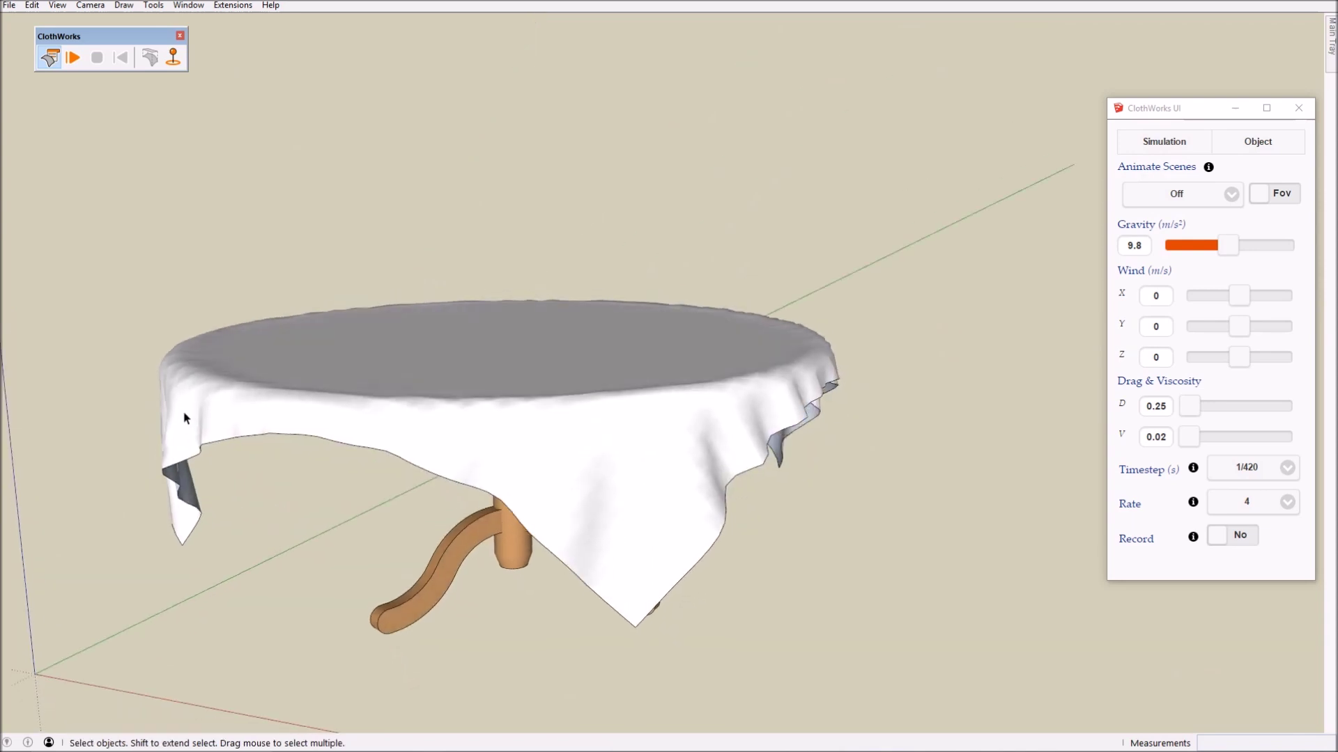
{"action": "middle_click_drag", "start_coordinate": [177, 374], "coordinate": [206, 323]}
{"action": "scroll", "coordinate": [330, 370], "scroll_direction": "down", "scroll_amount": 5}
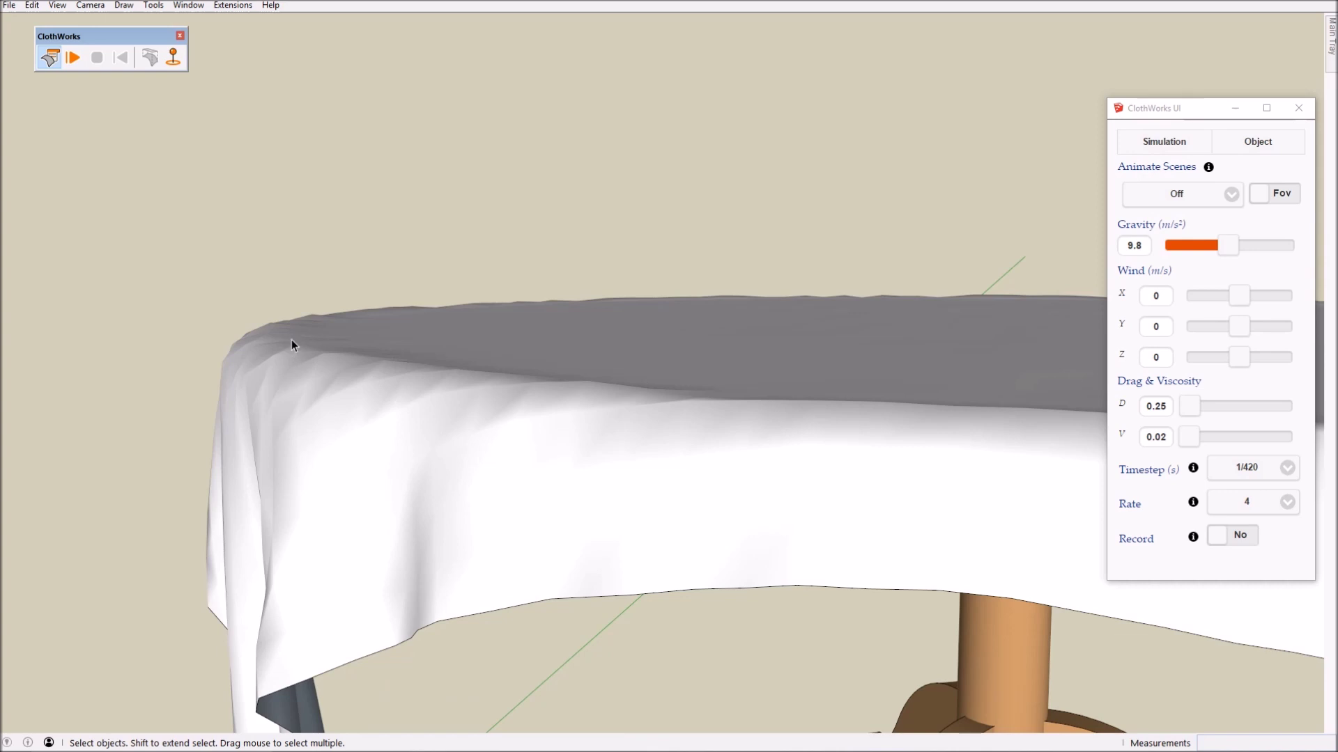
{"action": "scroll", "coordinate": [286, 346], "scroll_direction": "up", "scroll_amount": 3}
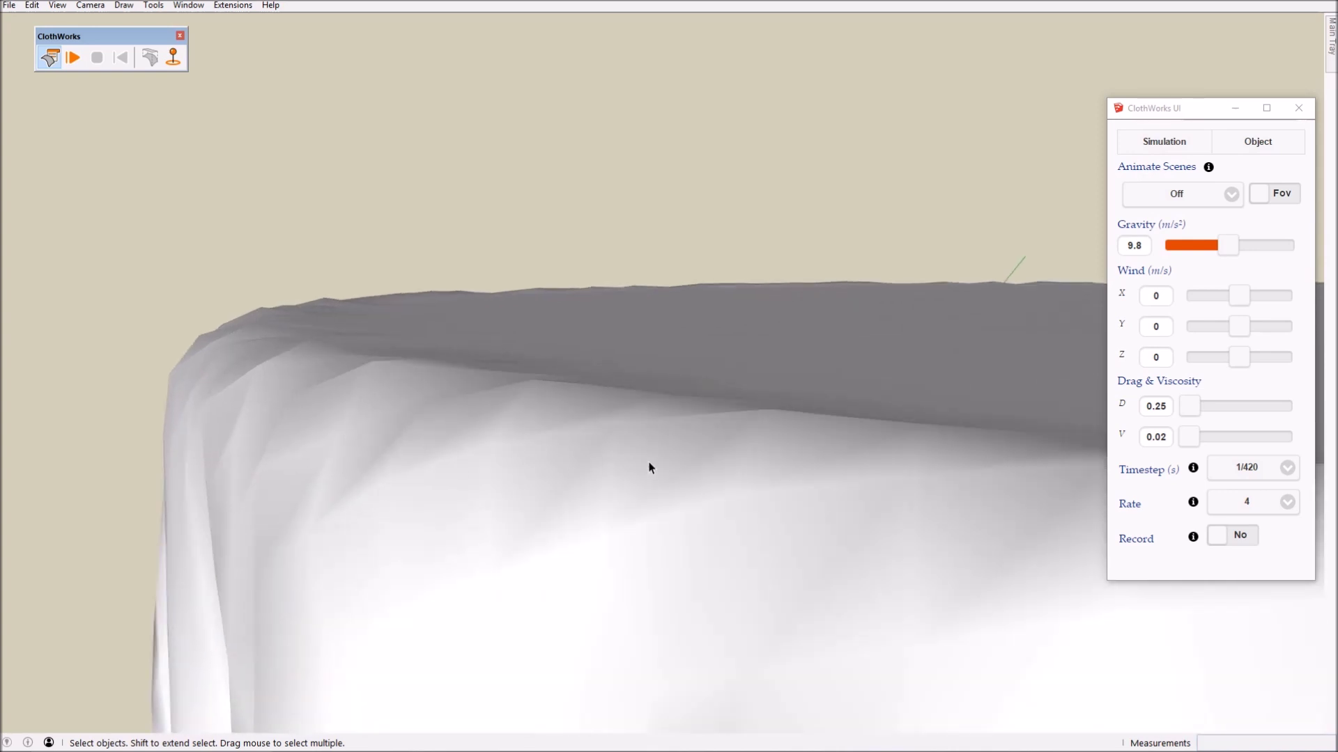
{"action": "middle_click_drag", "start_coordinate": [451, 454], "coordinate": [499, 449]}
{"action": "scroll", "coordinate": [337, 433], "scroll_direction": "down", "scroll_amount": 3}
Step: Apply ClothWorks Laplacian Smoothing to the draped tablecloth, accepting the preset number of iterations
{"action": "right_click", "coordinate": [312, 444]}
{"action": "left_click", "coordinate": [440, 676]}
{"action": "left_click", "coordinate": [521, 728]}
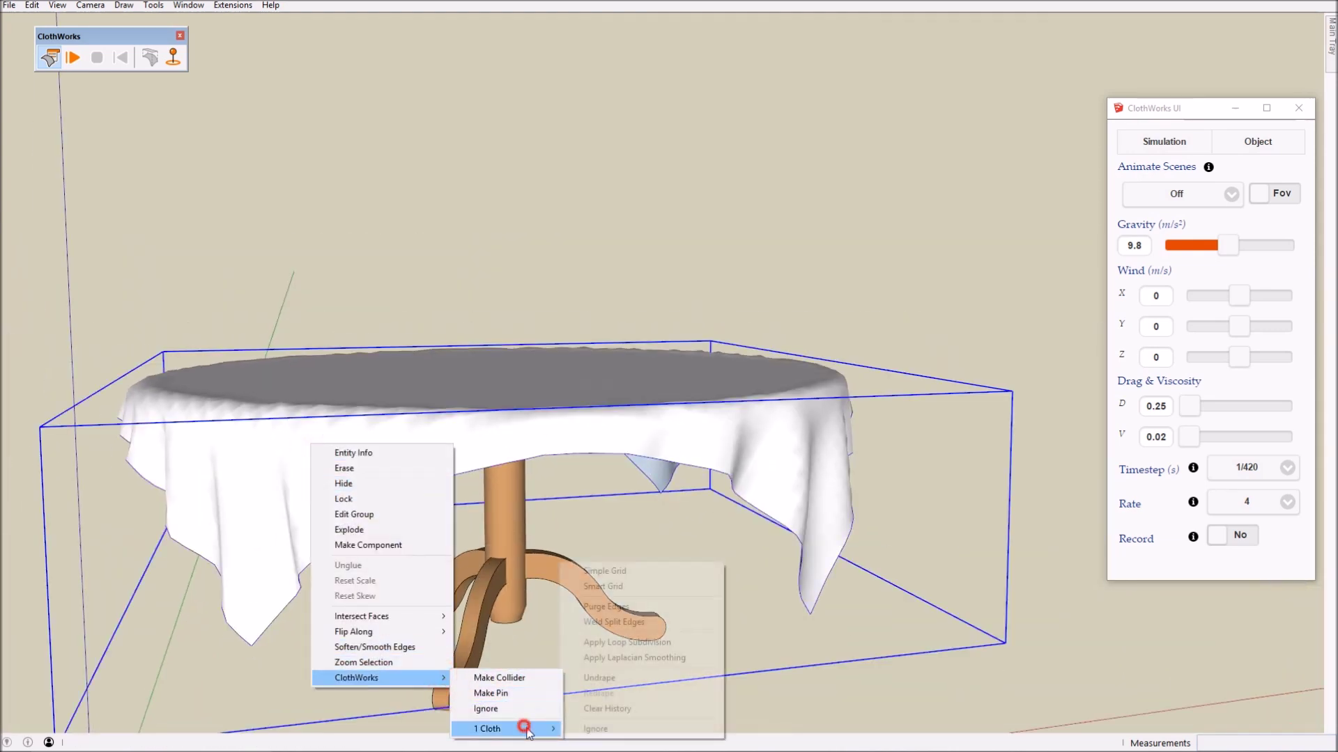
{"action": "left_click", "coordinate": [670, 658]}
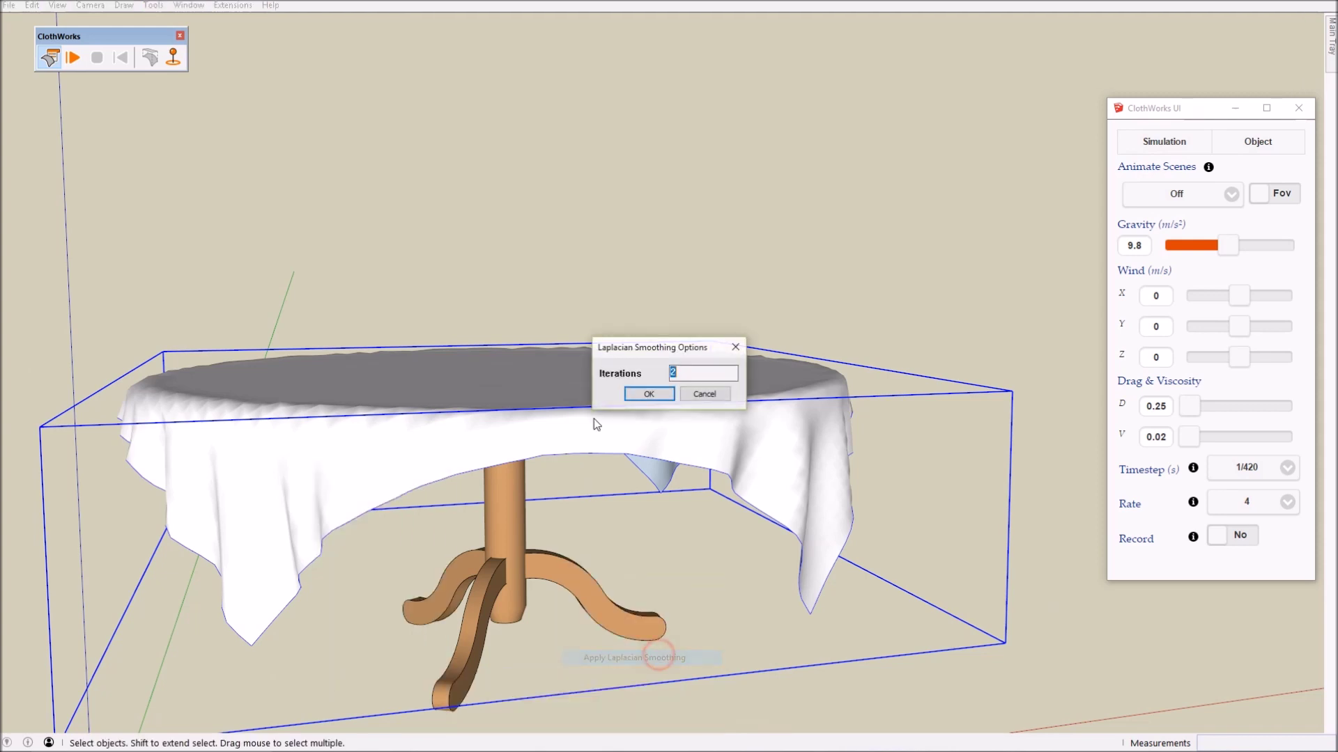
{"action": "left_click", "coordinate": [641, 398]}
Step: Apply ClothWorks Loop Subdivision to the smoothed tablecloth to refine its mesh
{"action": "scroll", "coordinate": [791, 394], "scroll_direction": "up", "scroll_amount": 3}
{"action": "middle_click_drag", "start_coordinate": [790, 393], "coordinate": [101, 341]}
{"action": "scroll", "coordinate": [756, 376], "scroll_direction": "up", "scroll_amount": 4}
{"action": "scroll", "coordinate": [278, 369], "scroll_direction": "up", "scroll_amount": 2}
{"action": "mouse_move", "coordinate": [307, 370]}
{"action": "middle_mouse_down"}
{"action": "mouse_move", "coordinate": [290, 412]}
{"action": "mouse_move", "coordinate": [397, 469]}
{"action": "mouse_move", "coordinate": [627, 425]}
{"action": "mouse_move", "coordinate": [374, 388]}
{"action": "mouse_move", "coordinate": [605, 318]}
{"action": "mouse_move", "coordinate": [576, 316]}
{"action": "mouse_move", "coordinate": [717, 424]}
{"action": "middle_mouse_up"}
{"action": "scroll", "coordinate": [604, 319], "scroll_direction": "down", "scroll_amount": 4}
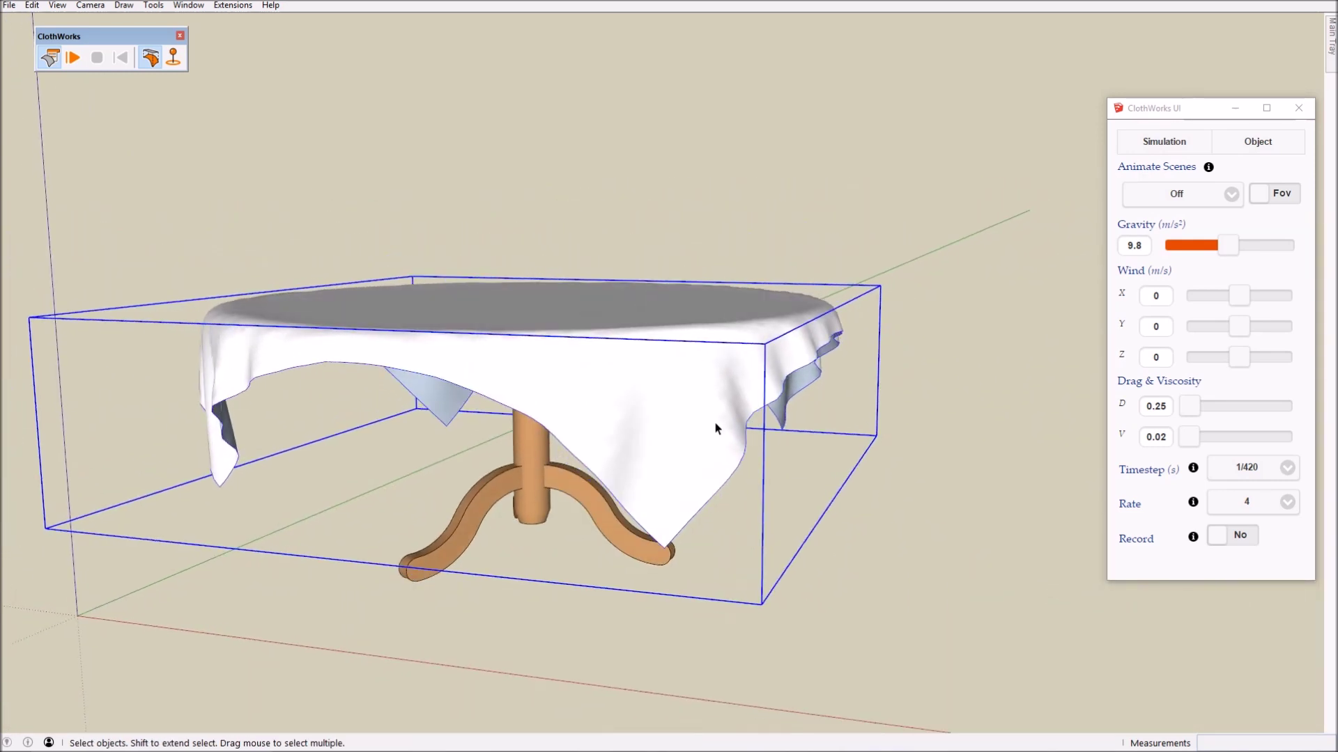
{"action": "right_click", "coordinate": [717, 425]}
{"action": "left_click", "coordinate": [801, 655]}
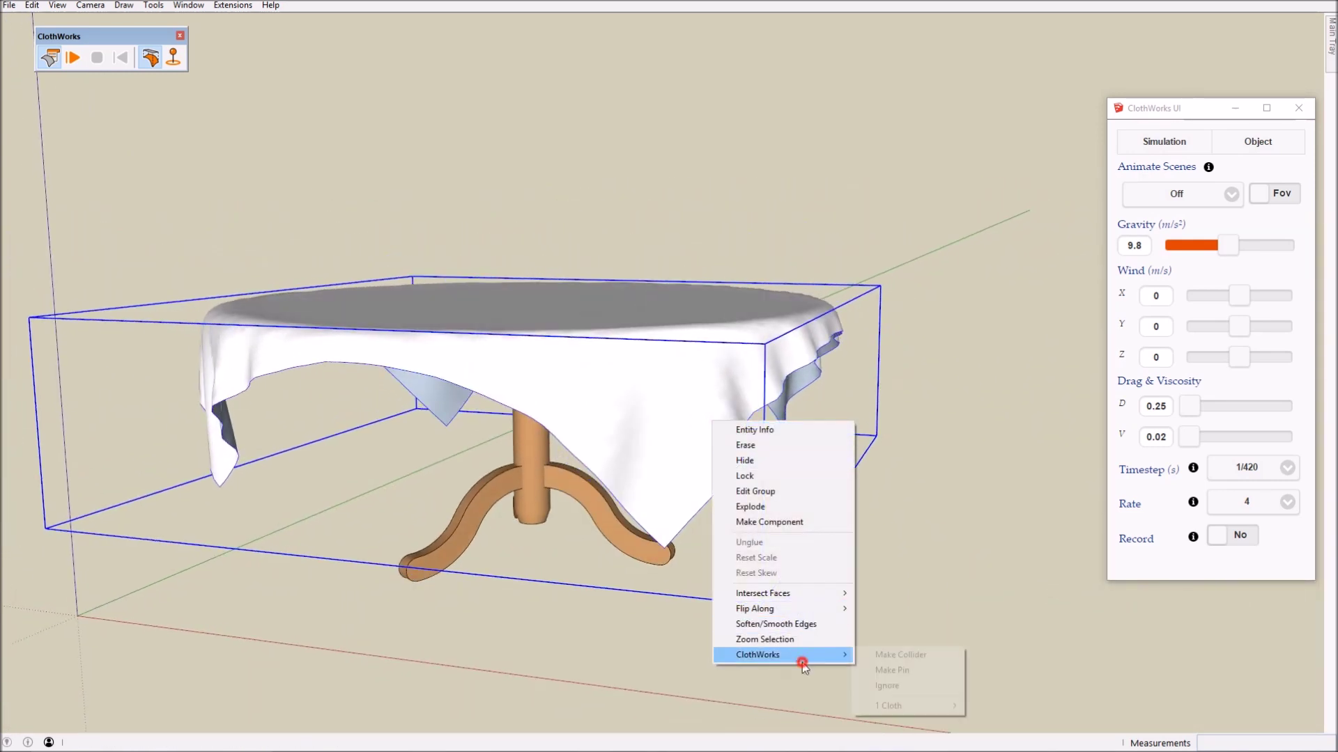
{"action": "left_click", "coordinate": [928, 705]}
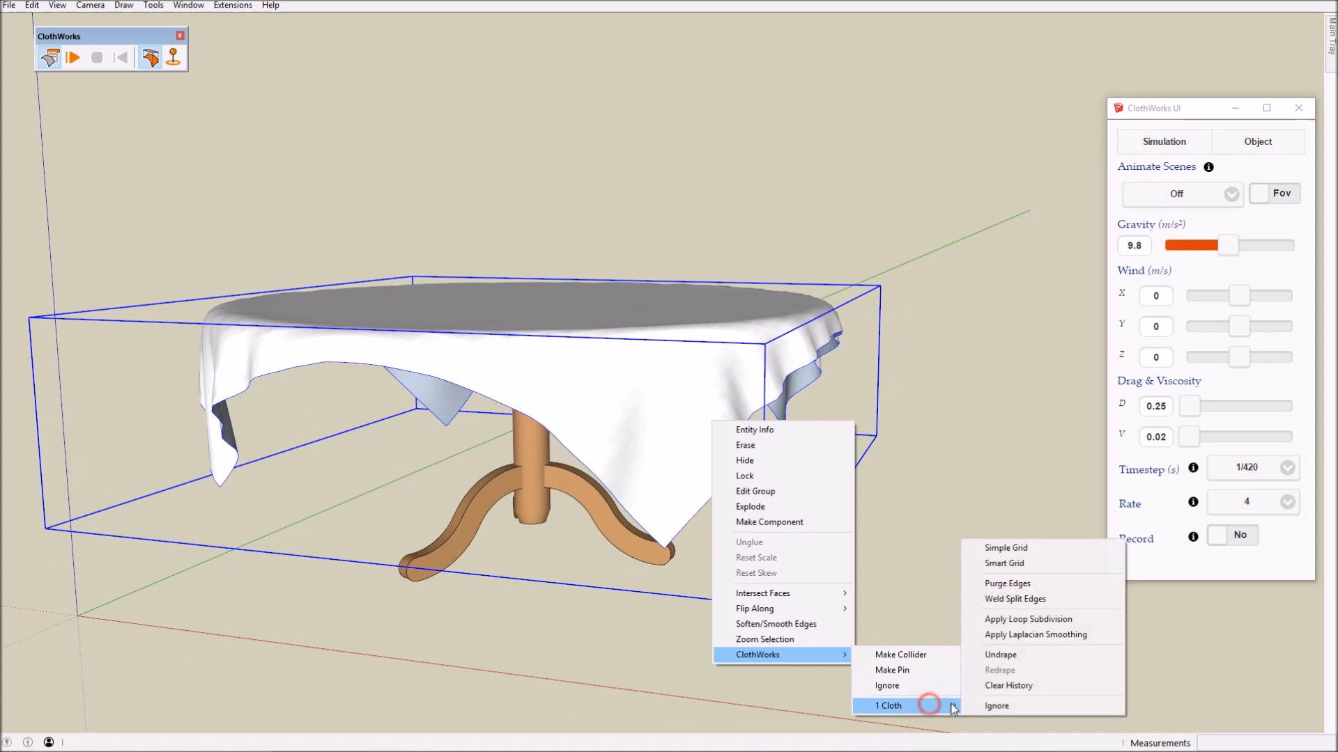
{"action": "left_click", "coordinate": [1042, 620]}
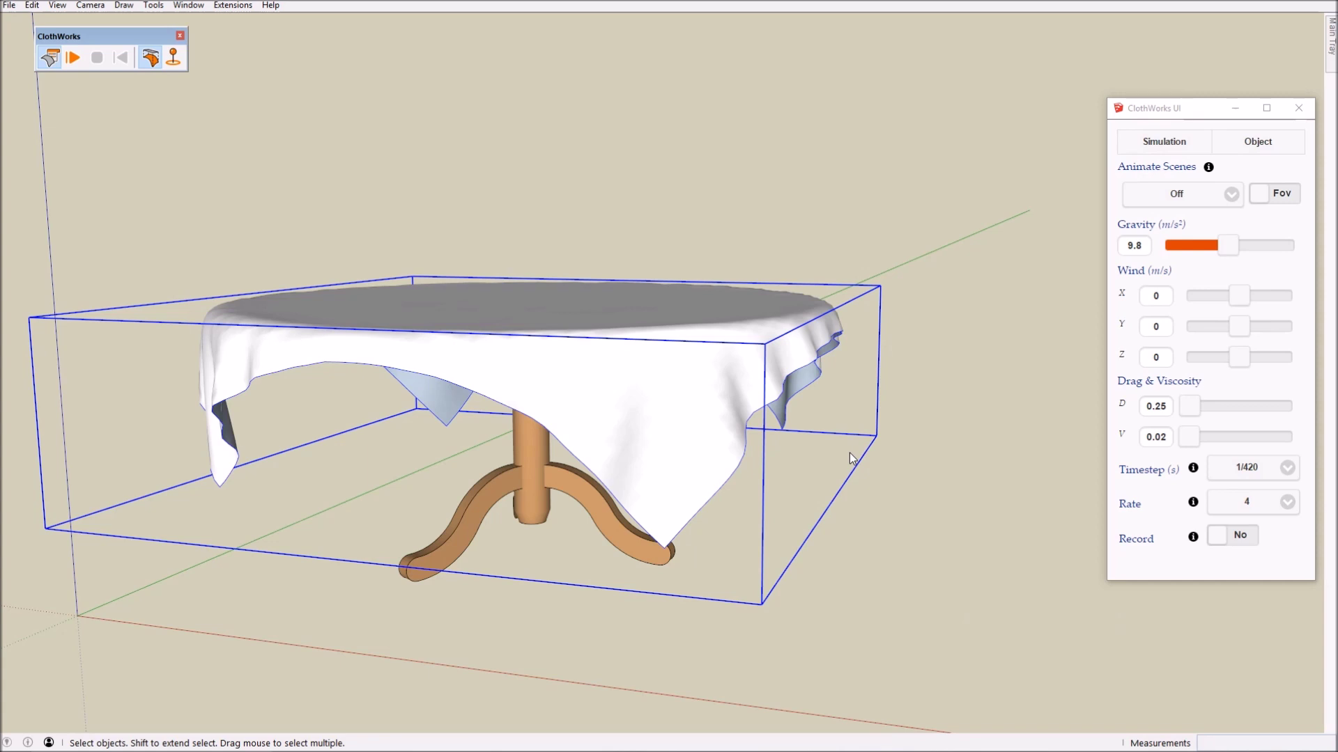
Step: Apply another pass of Laplacian Smoothing to the subdivided tablecloth, keeping the offered iterations value
{"action": "middle_click_drag", "start_coordinate": [568, 318], "coordinate": [835, 343]}
{"action": "scroll", "coordinate": [836, 344], "scroll_direction": "up", "scroll_amount": 10}
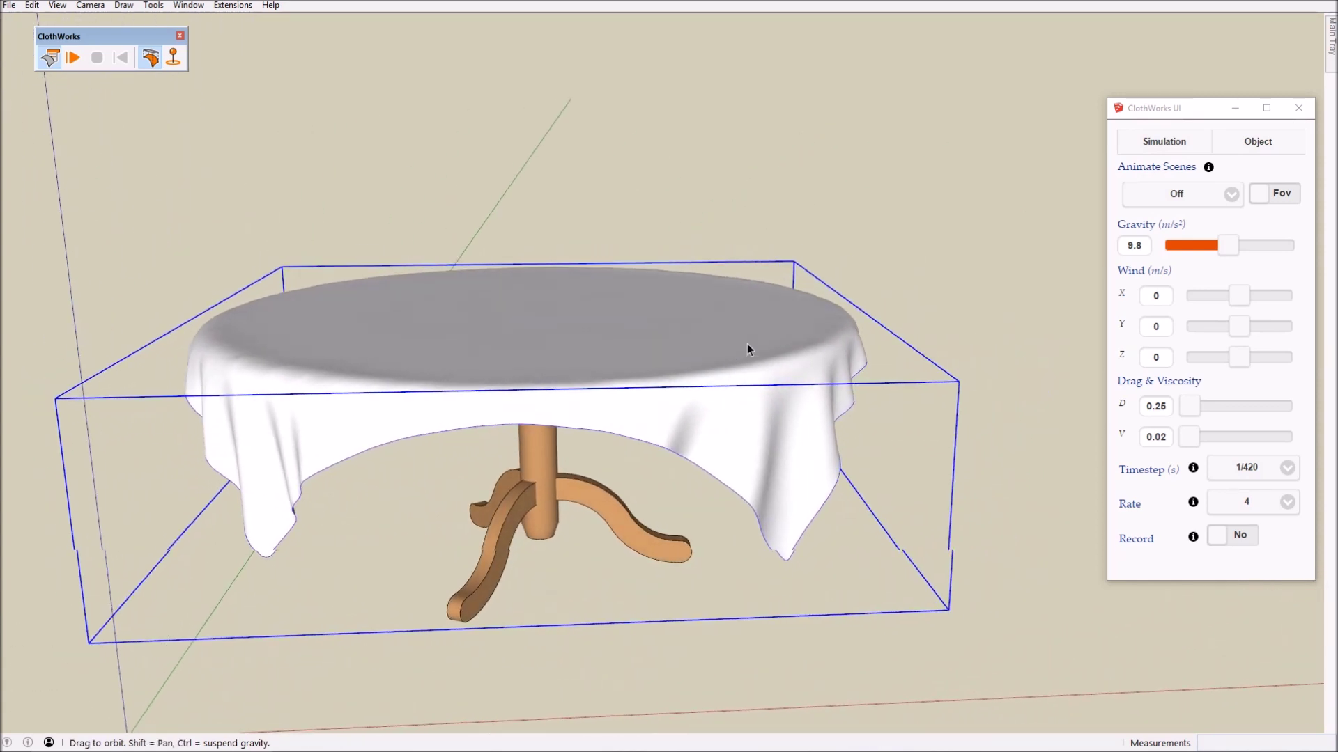
{"action": "middle_click_drag", "start_coordinate": [847, 345], "coordinate": [864, 295]}
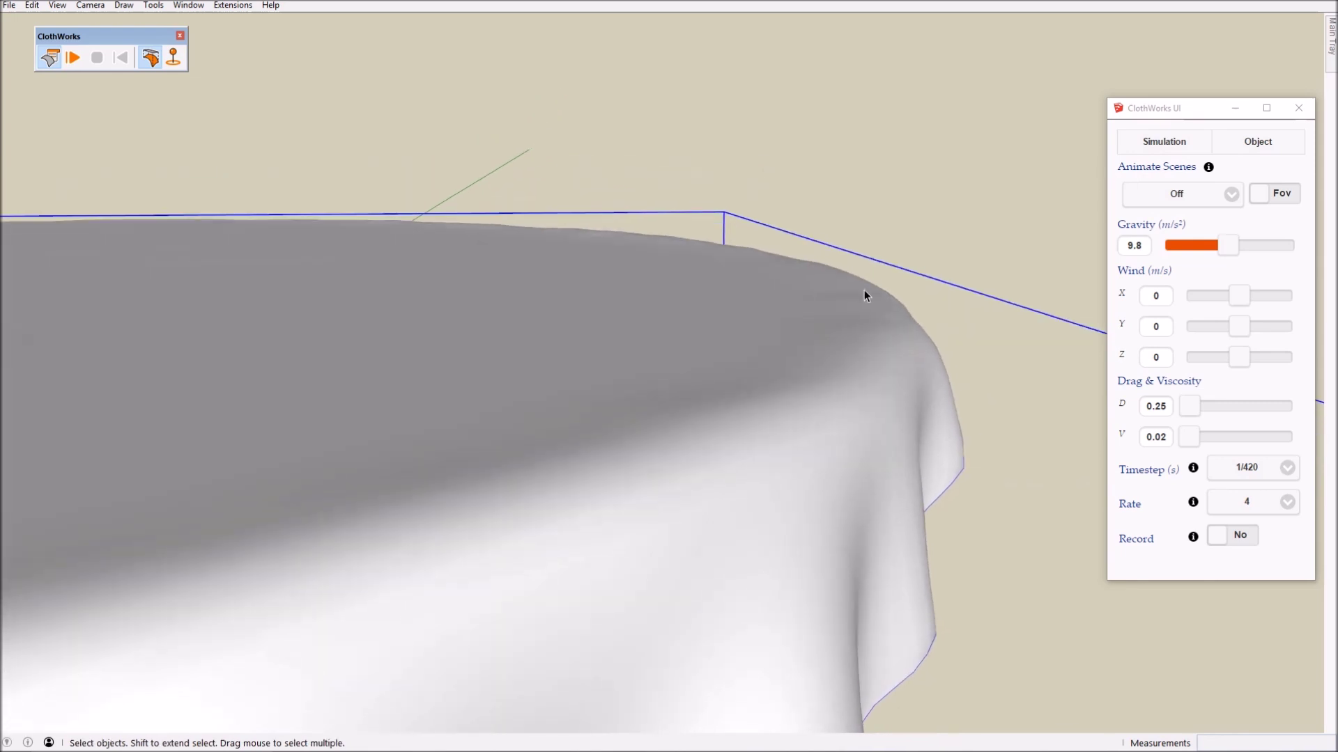
{"action": "scroll", "coordinate": [875, 341], "scroll_direction": "down", "scroll_amount": 10}
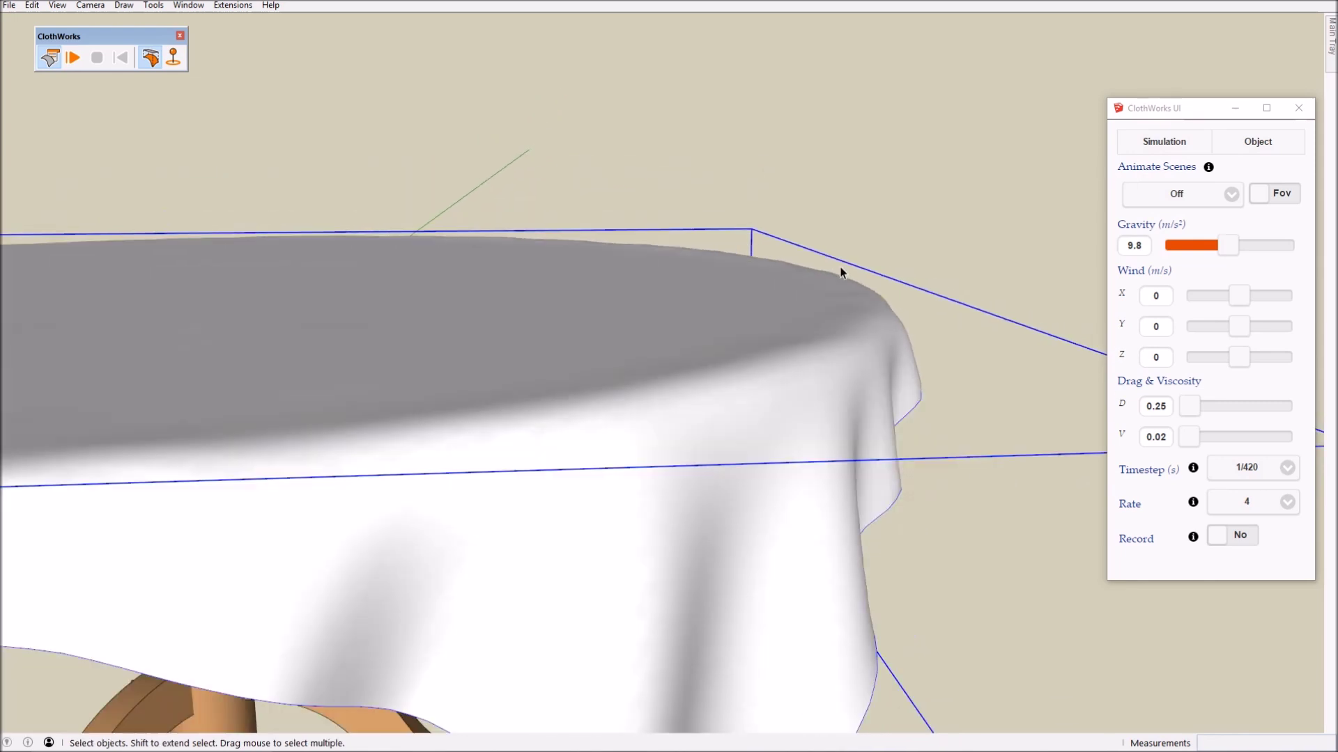
{"action": "middle_click_drag", "start_coordinate": [804, 311], "coordinate": [605, 508]}
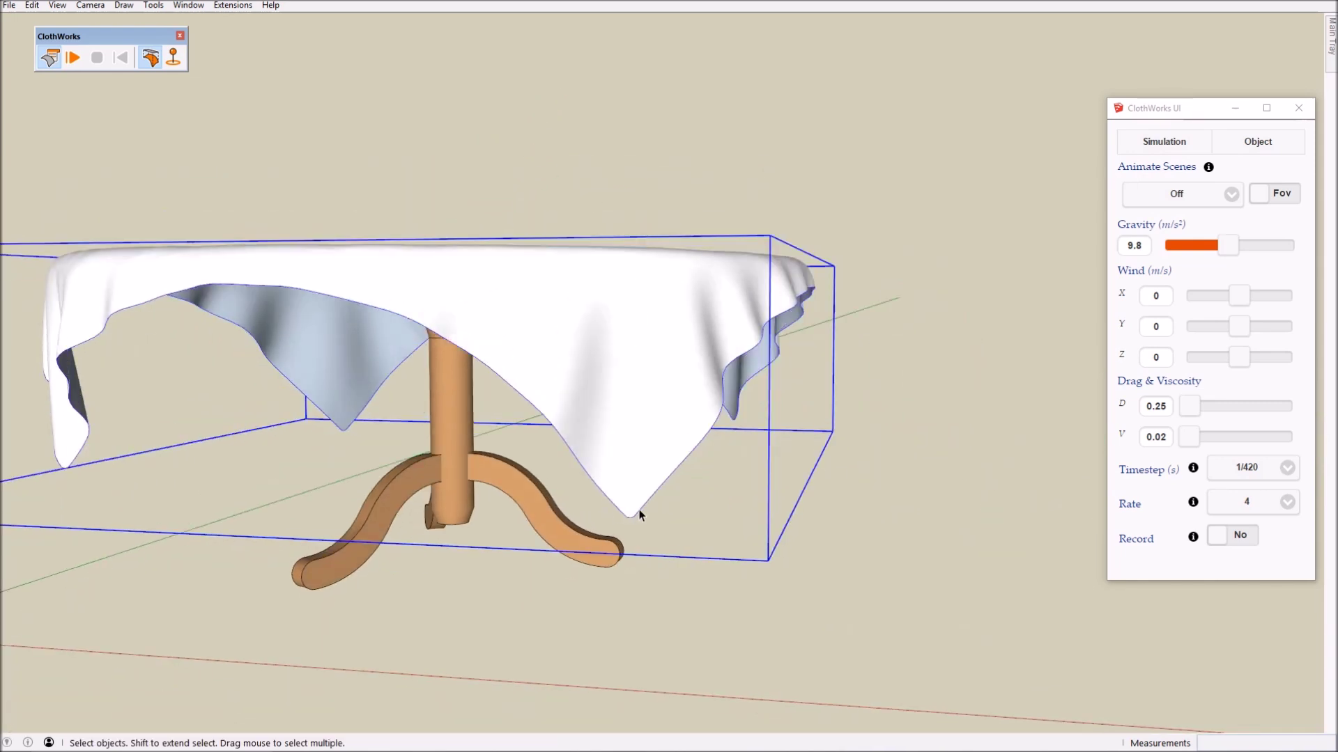
{"action": "middle_click_drag", "start_coordinate": [668, 521], "coordinate": [613, 418]}
{"action": "right_click", "coordinate": [606, 420]}
{"action": "mouse_move", "coordinate": [710, 392]}
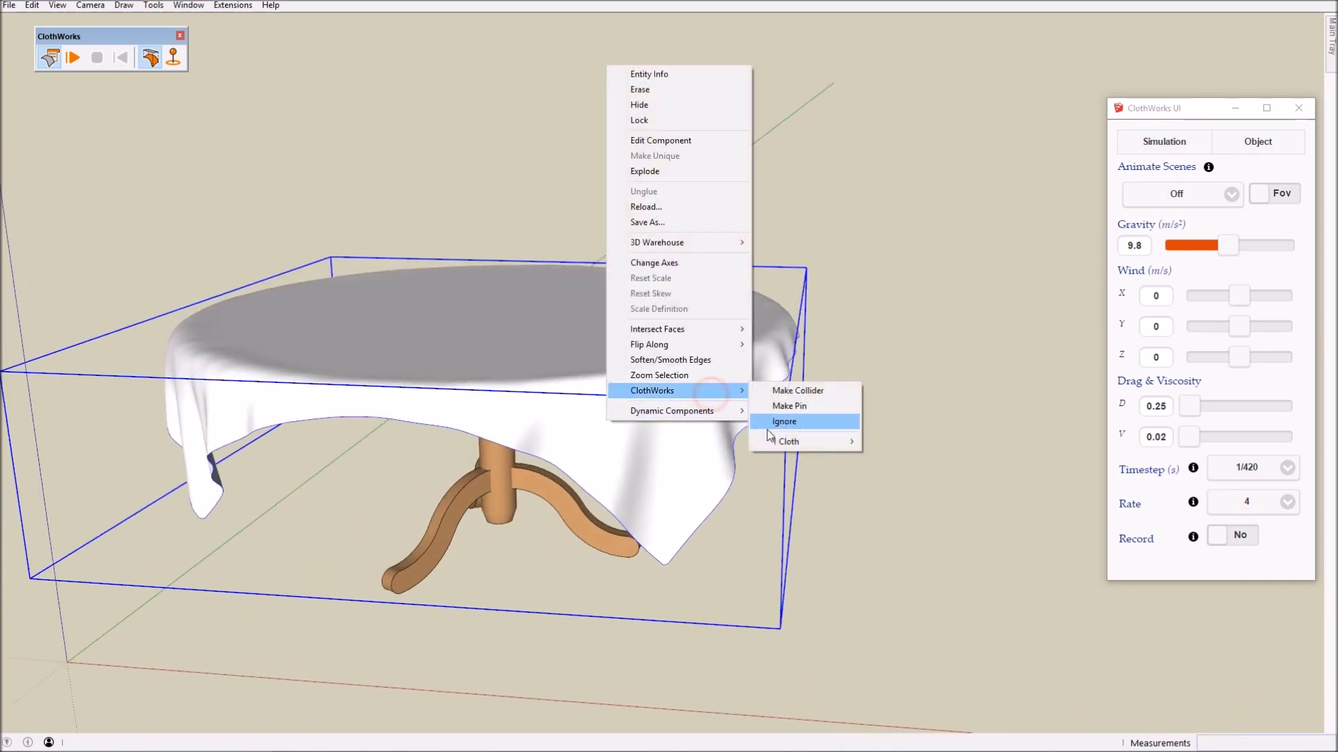
{"action": "mouse_move", "coordinate": [780, 442]}
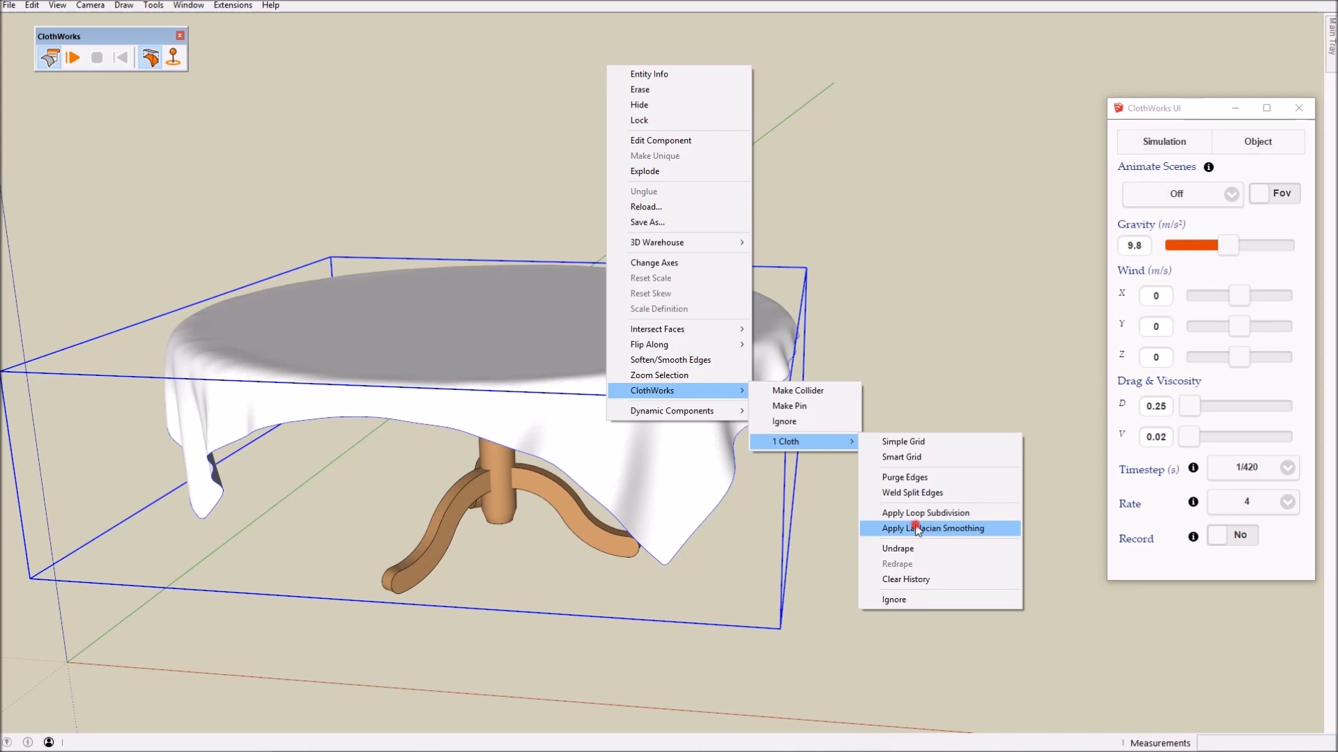
{"action": "left_click", "coordinate": [916, 529]}
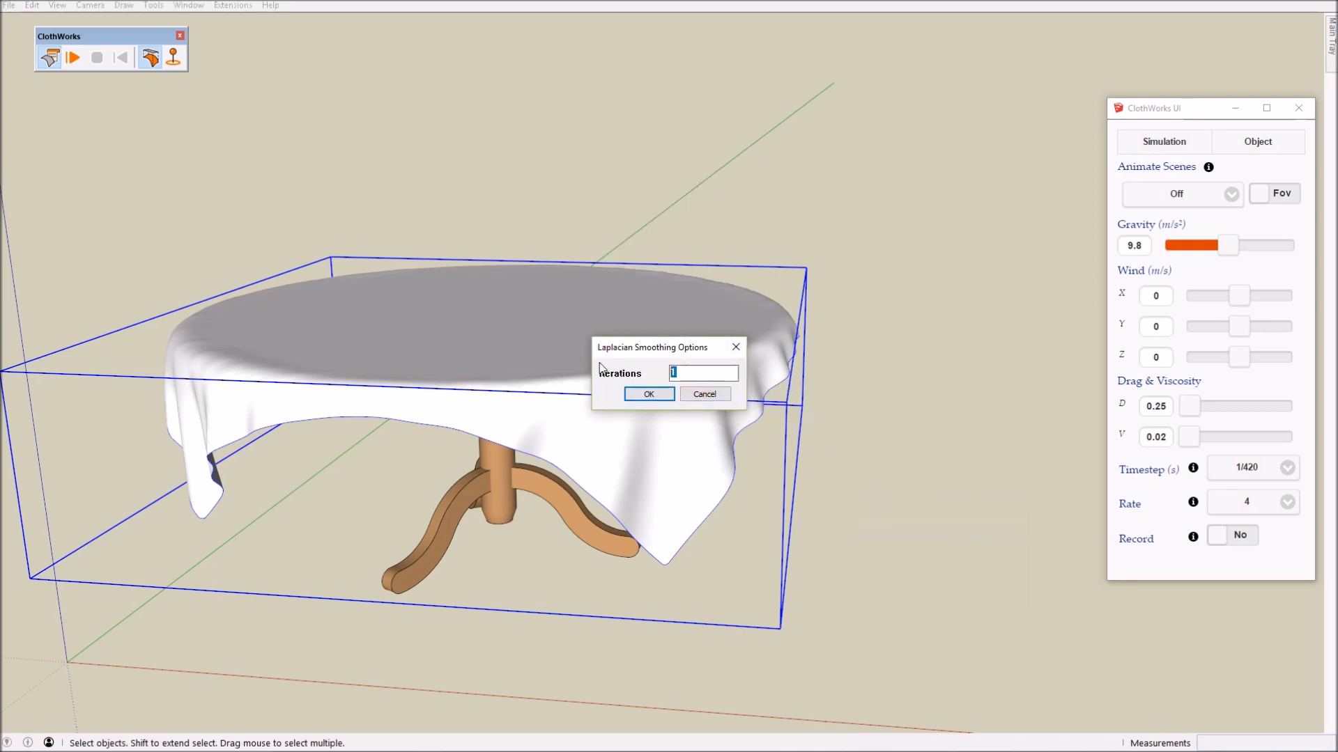
{"action": "left_click", "coordinate": [650, 396]}
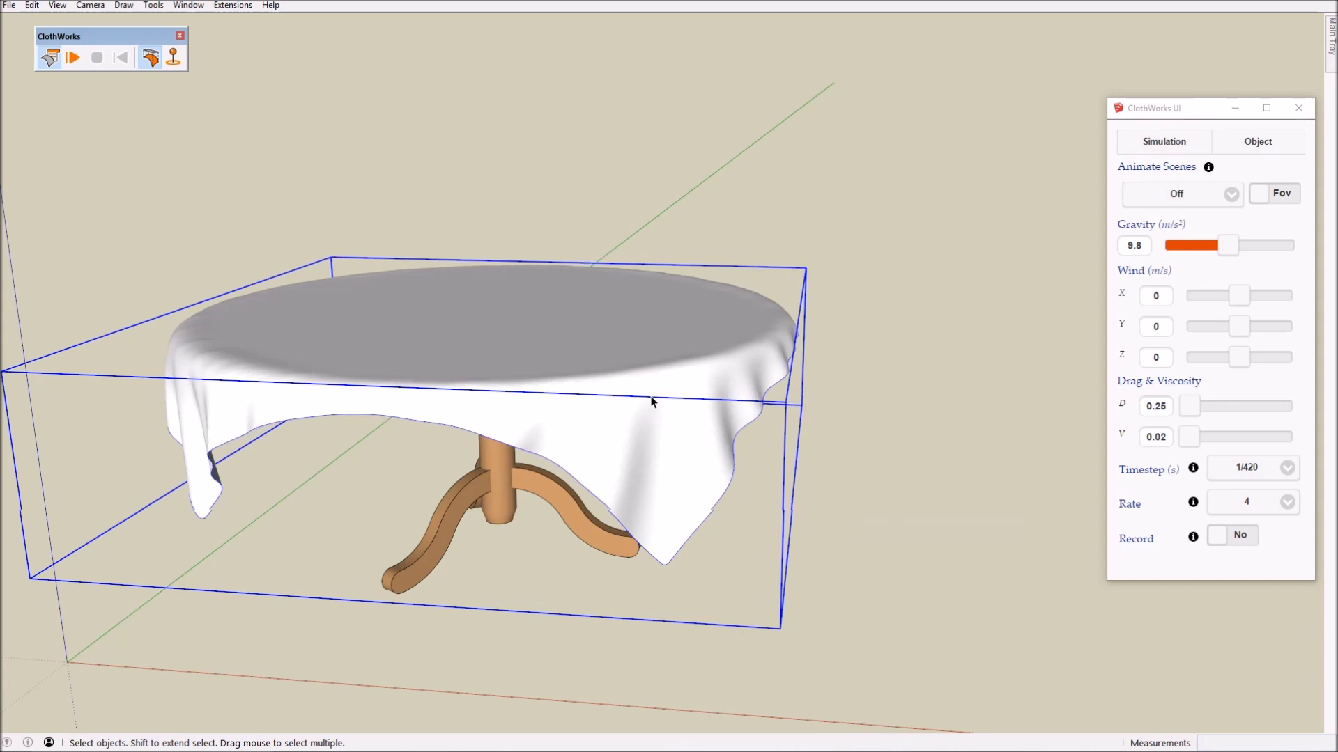
Step: Deselect the tablecloth and examine its smoothed folds, rim and hanging corners from all around the table
{"action": "left_click", "coordinate": [842, 461]}
{"action": "middle_click_drag", "start_coordinate": [557, 491], "coordinate": [836, 531]}
{"action": "middle_click_drag", "start_coordinate": [922, 514], "coordinate": [746, 503]}
{"action": "scroll", "coordinate": [746, 503], "scroll_direction": "down", "scroll_amount": 2}
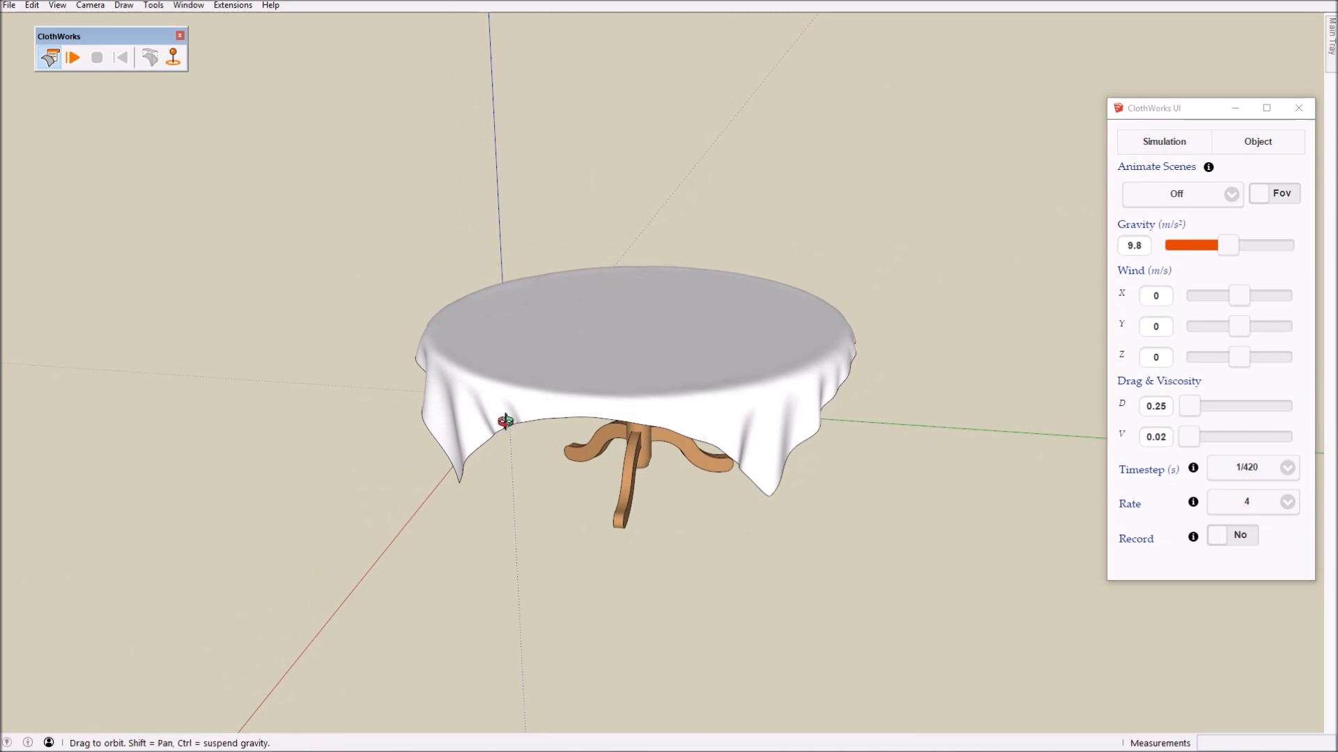
{"action": "middle_click_drag", "start_coordinate": [505, 420], "coordinate": [531, 373]}
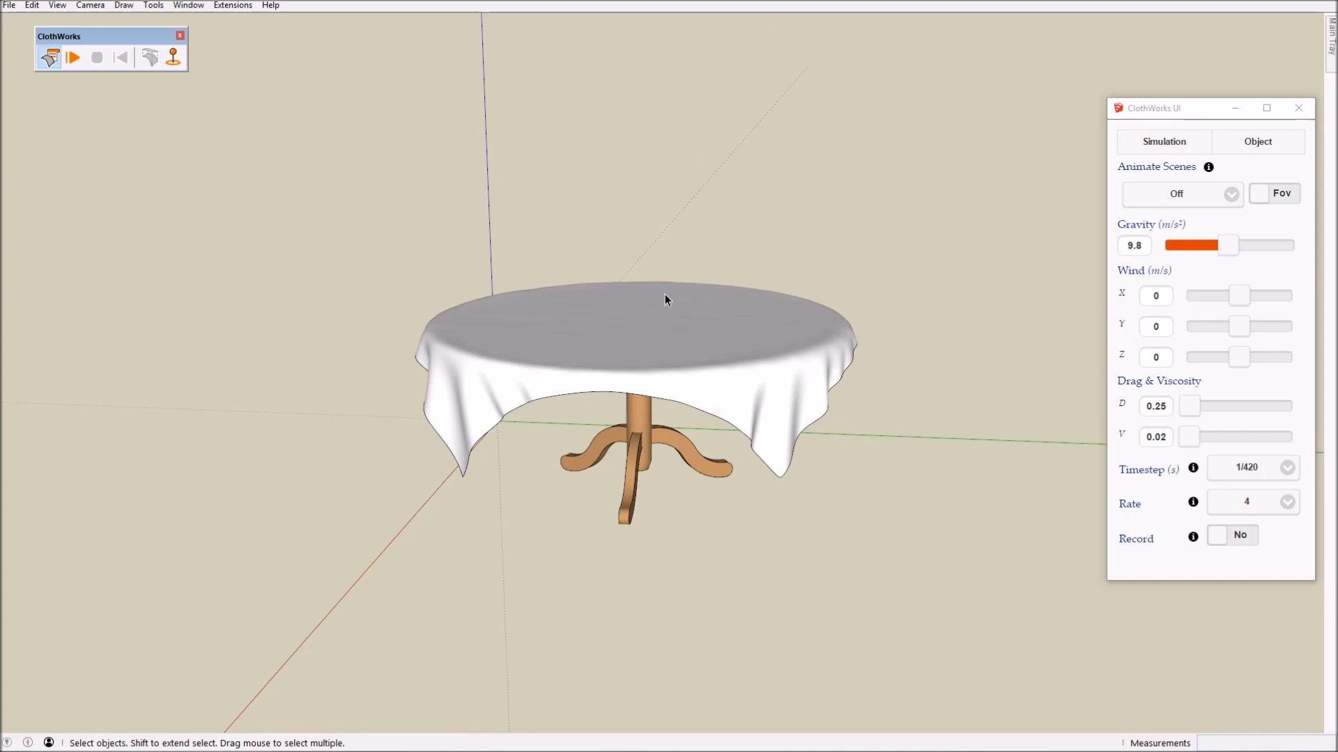
{"action": "scroll", "coordinate": [570, 354], "scroll_direction": "up", "scroll_amount": 4}
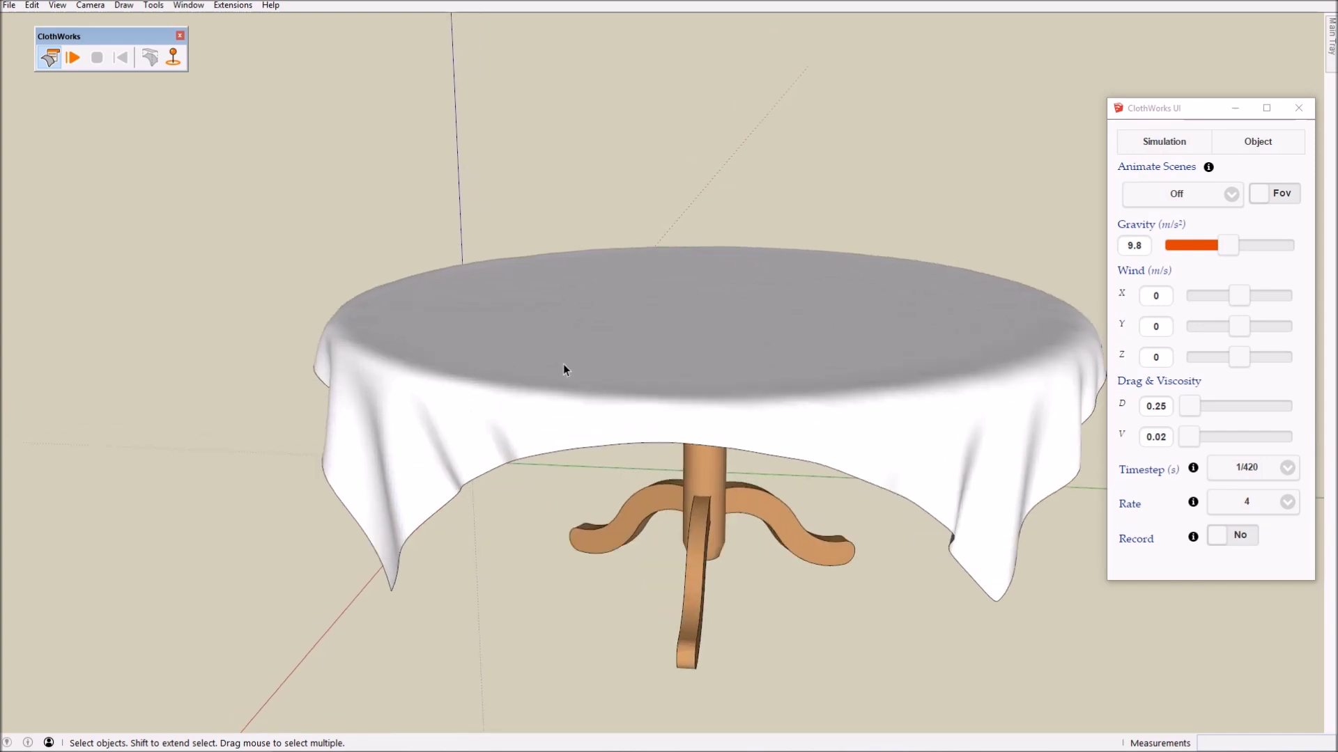
{"action": "middle_click_drag", "start_coordinate": [564, 369], "coordinate": [335, 335]}
{"action": "scroll", "coordinate": [358, 333], "scroll_direction": "up", "scroll_amount": 6}
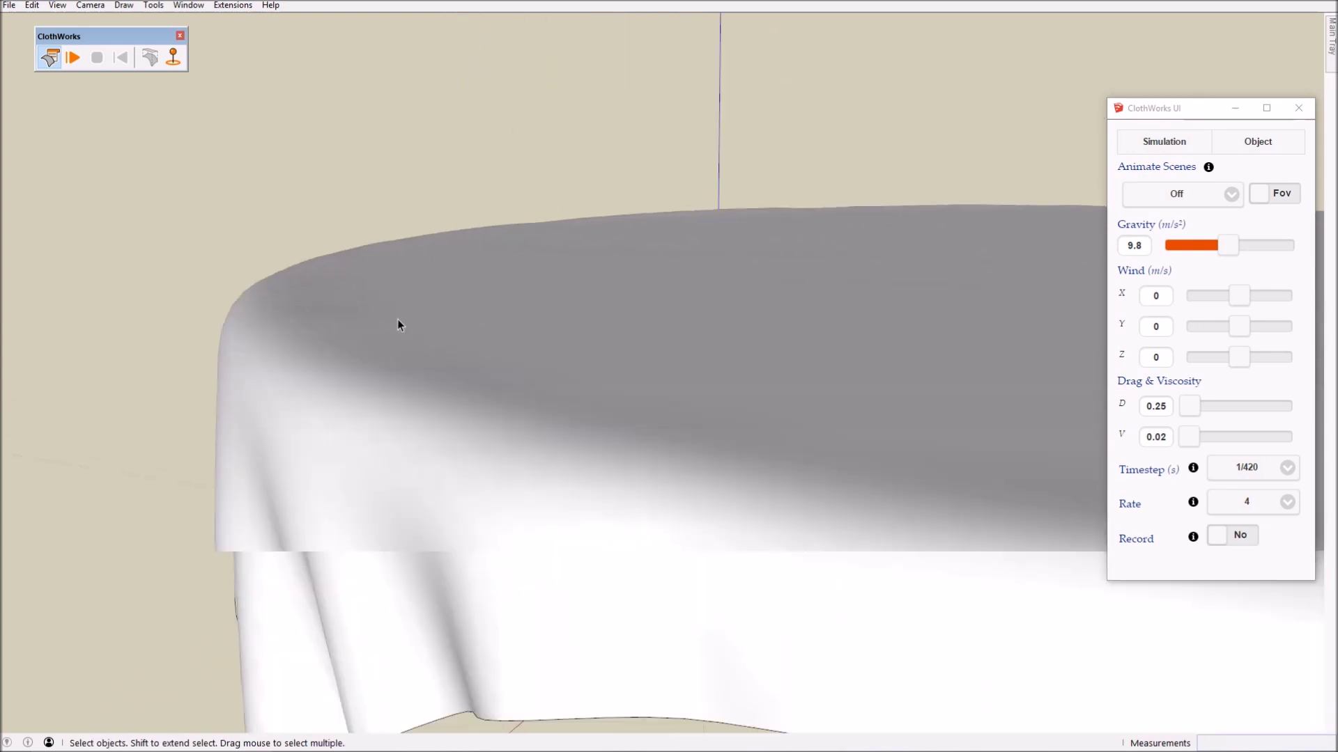
{"action": "scroll", "coordinate": [278, 314], "scroll_direction": "up", "scroll_amount": 4}
{"action": "middle_click_drag", "start_coordinate": [293, 361], "coordinate": [487, 399]}
{"action": "scroll", "coordinate": [202, 353], "scroll_direction": "down", "scroll_amount": 8}
{"action": "middle_click_drag", "start_coordinate": [212, 436], "coordinate": [412, 394]}
{"action": "scroll", "coordinate": [362, 370], "scroll_direction": "down", "scroll_amount": 5}
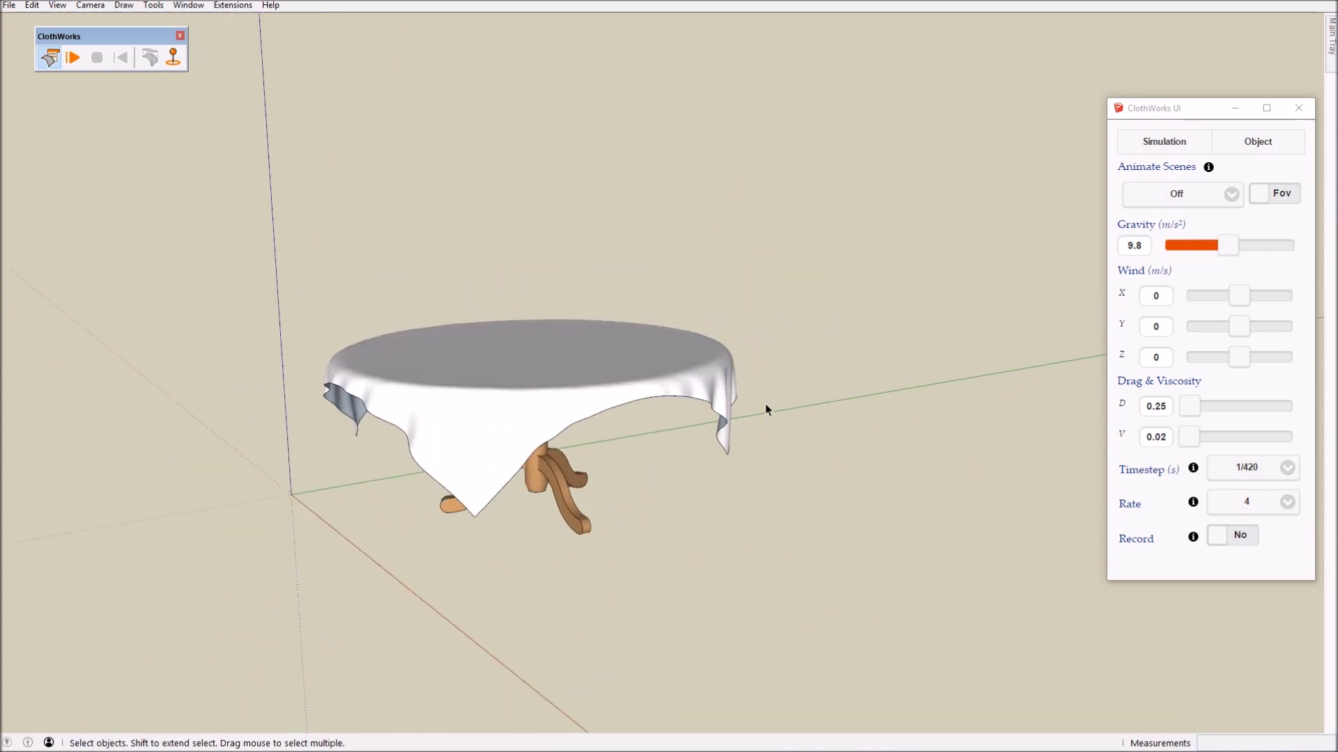
{"action": "scroll", "coordinate": [738, 407], "scroll_direction": "up", "scroll_amount": 2}
{"action": "middle_click_drag", "start_coordinate": [668, 423], "coordinate": [696, 407]}
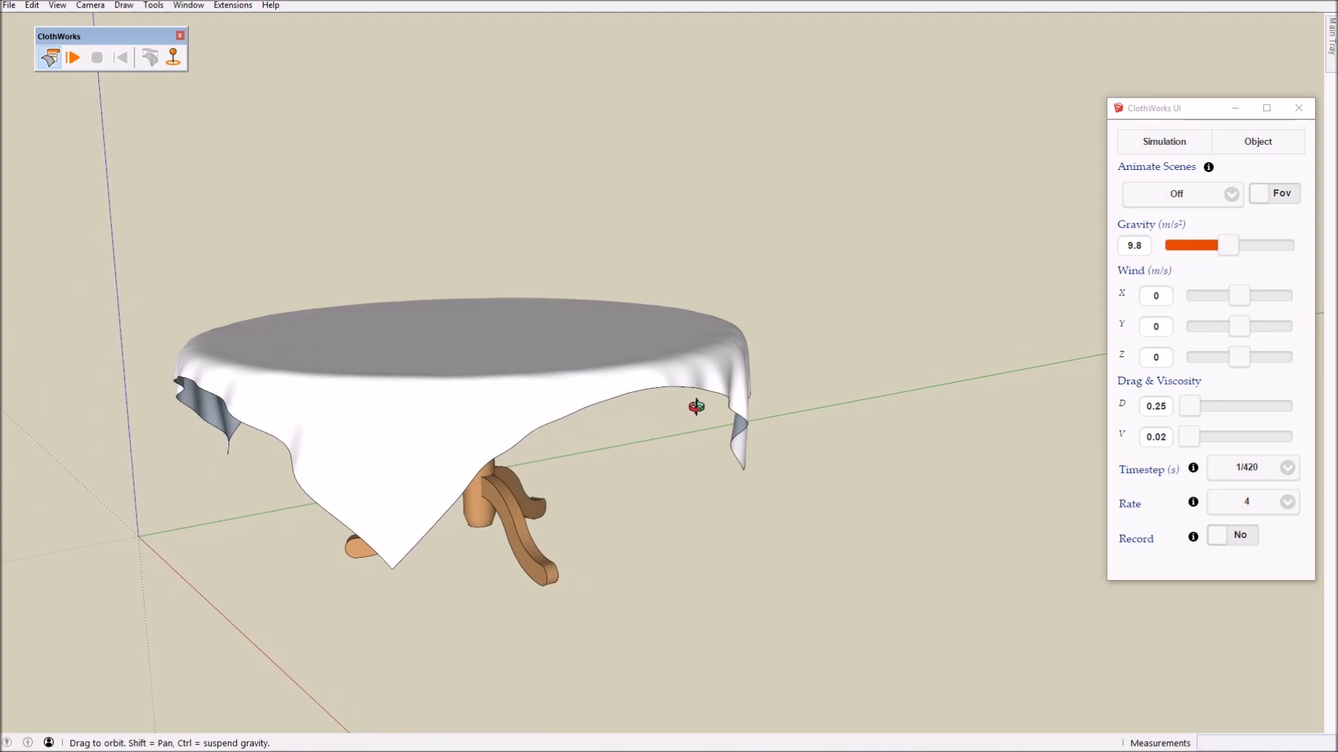
{"action": "middle_click_drag", "start_coordinate": [526, 423], "coordinate": [931, 436]}
{"action": "middle_click_drag", "start_coordinate": [430, 504], "coordinate": [575, 584]}
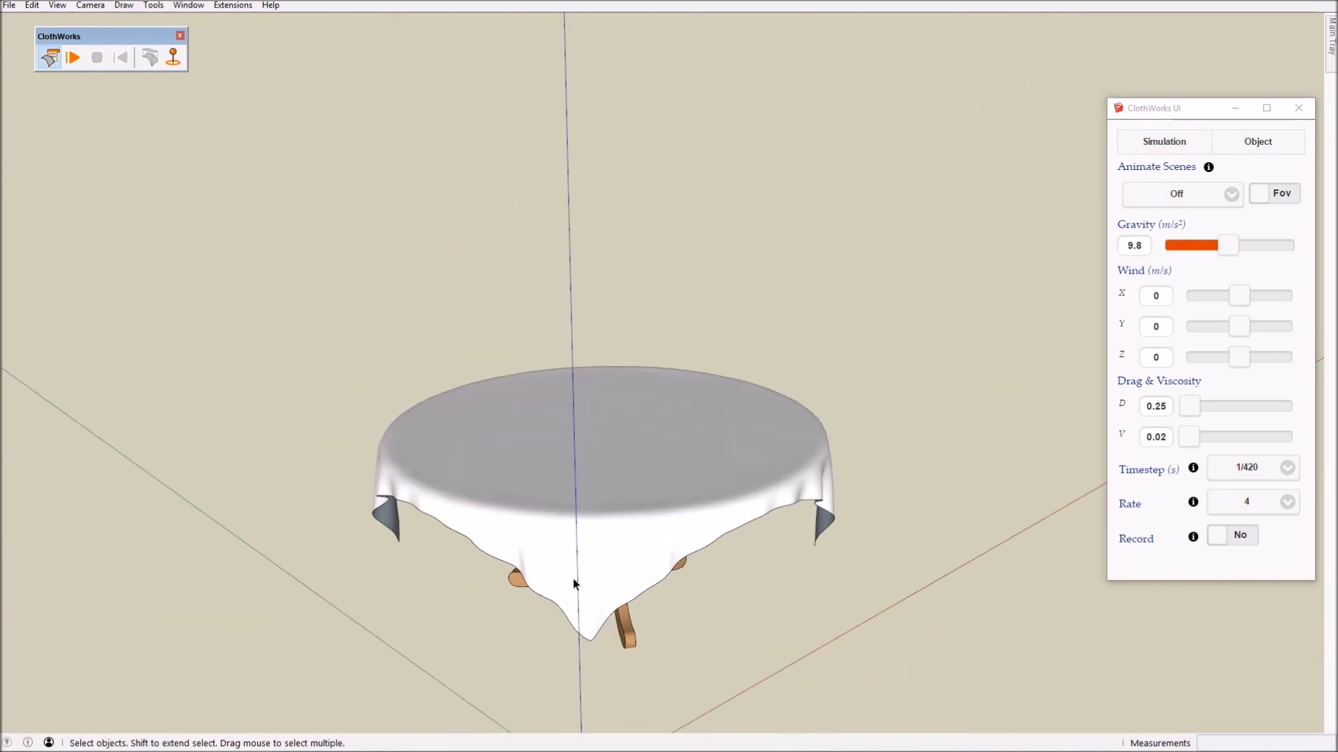
Step: Undrape the tablecloth back to its flat square above the table
{"action": "left_click", "coordinate": [644, 584]}
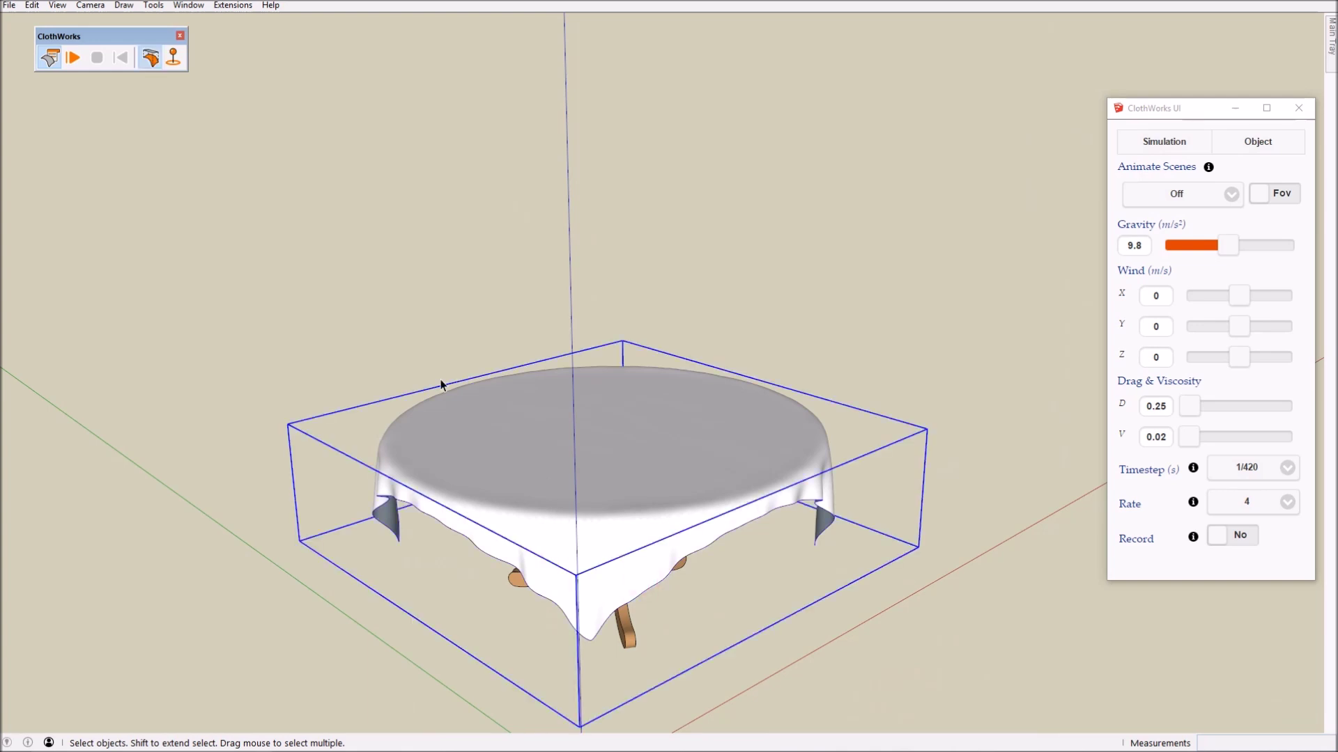
{"action": "left_click", "coordinate": [153, 61]}
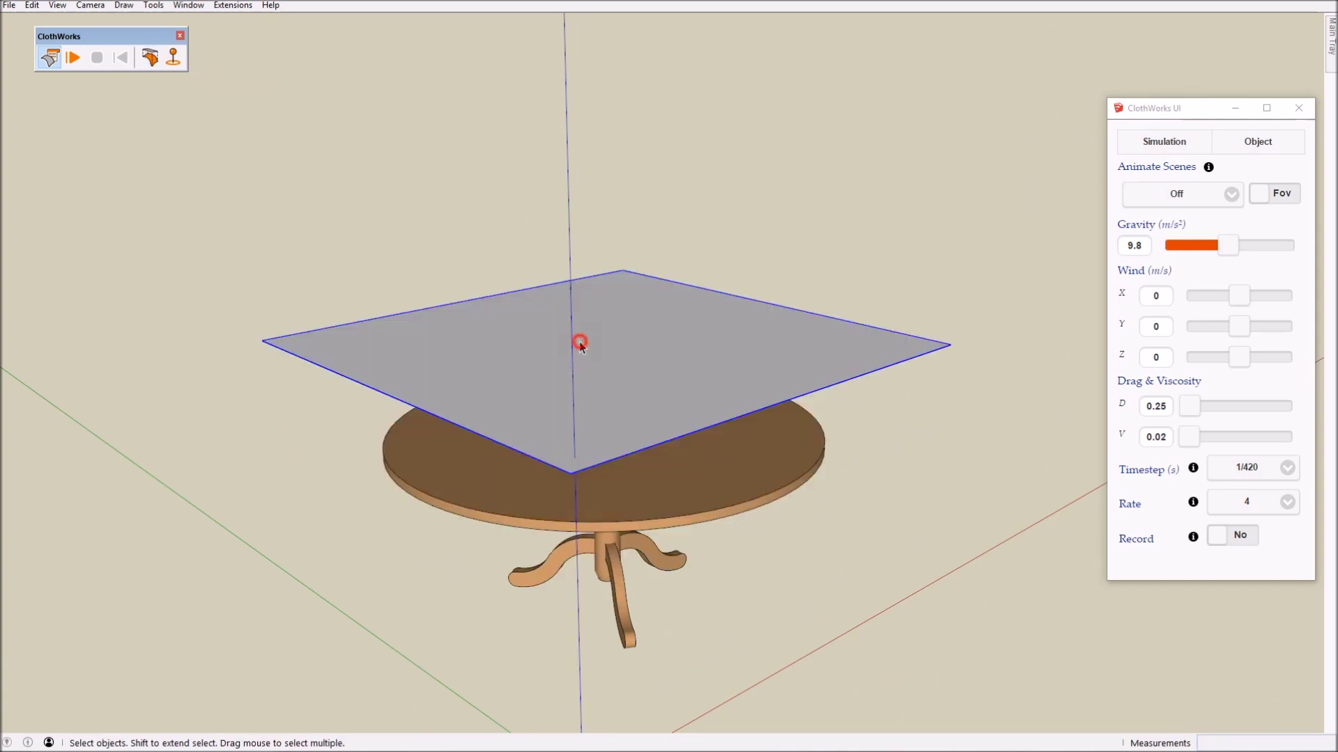
Step: Open the flat cloth group for editing and close the ClothWorks settings window
{"action": "double_click", "coordinate": [579, 346]}
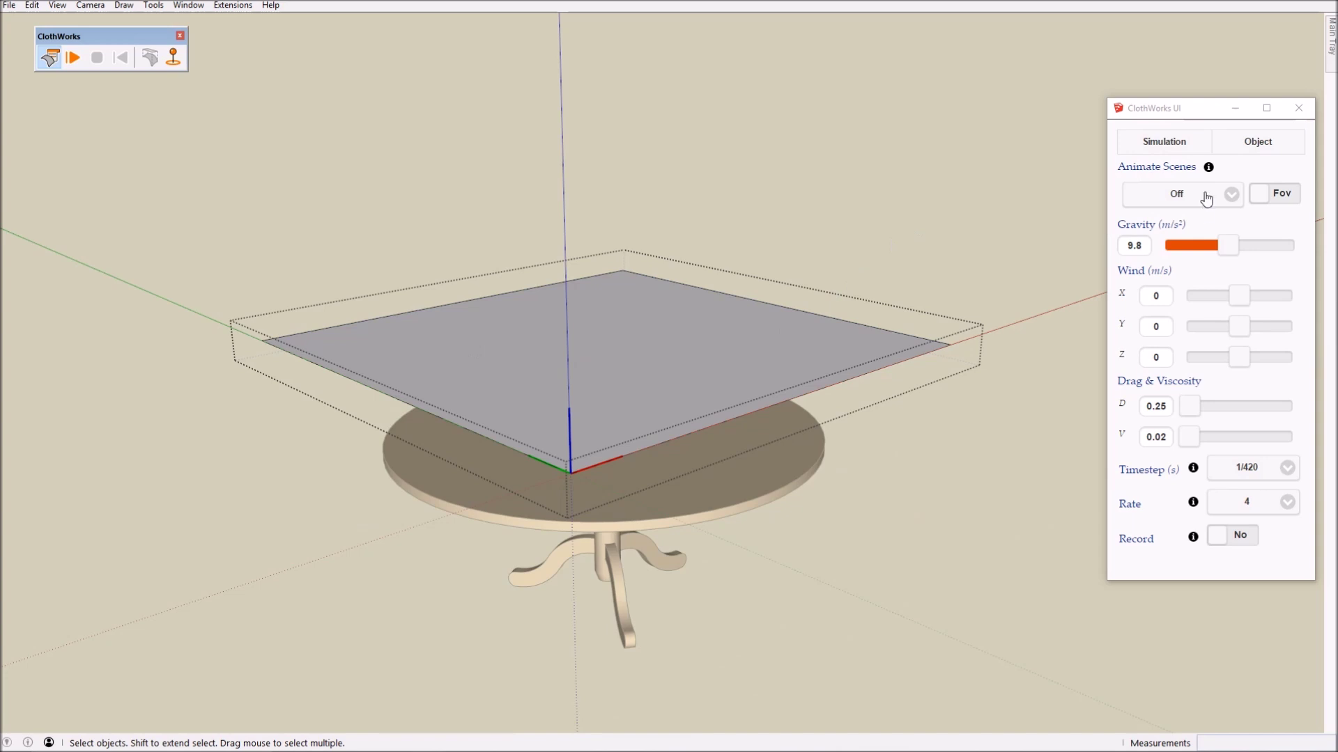
{"action": "mouse_move", "coordinate": [1332, 66]}
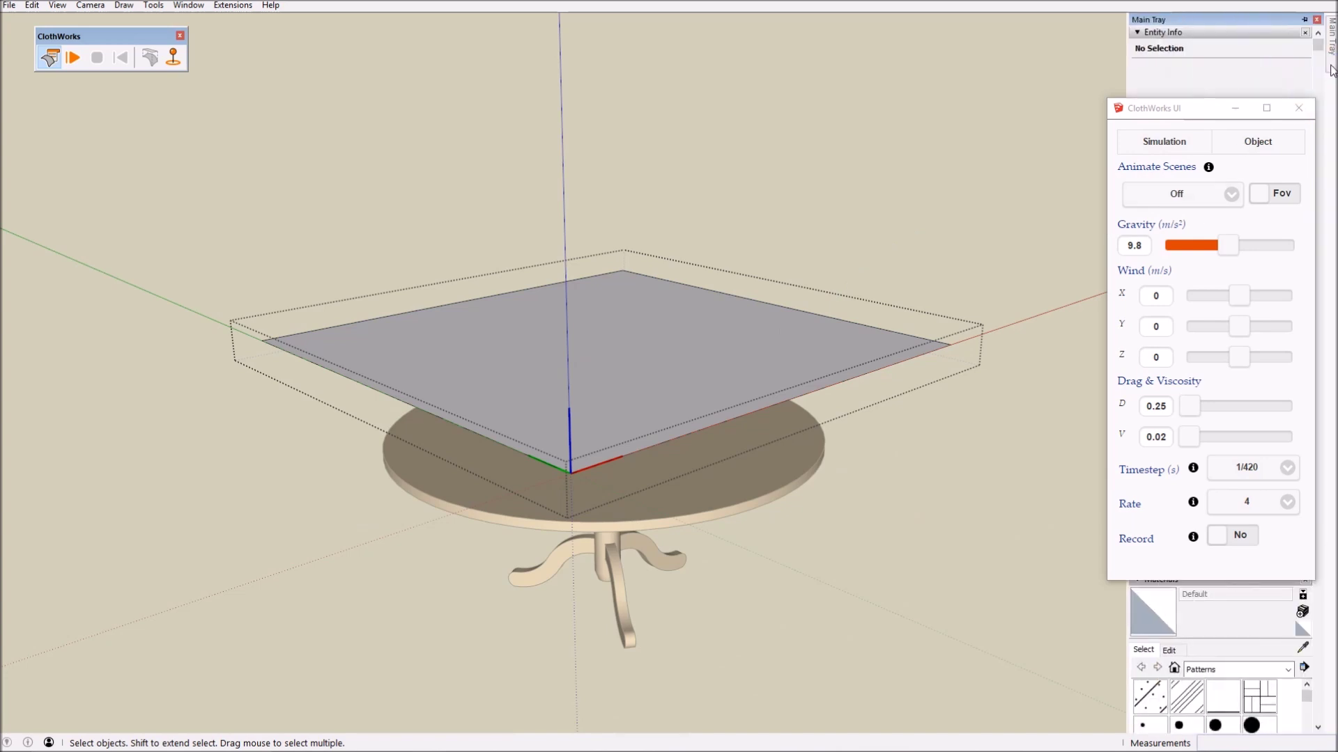
{"action": "left_click", "coordinate": [1298, 108]}
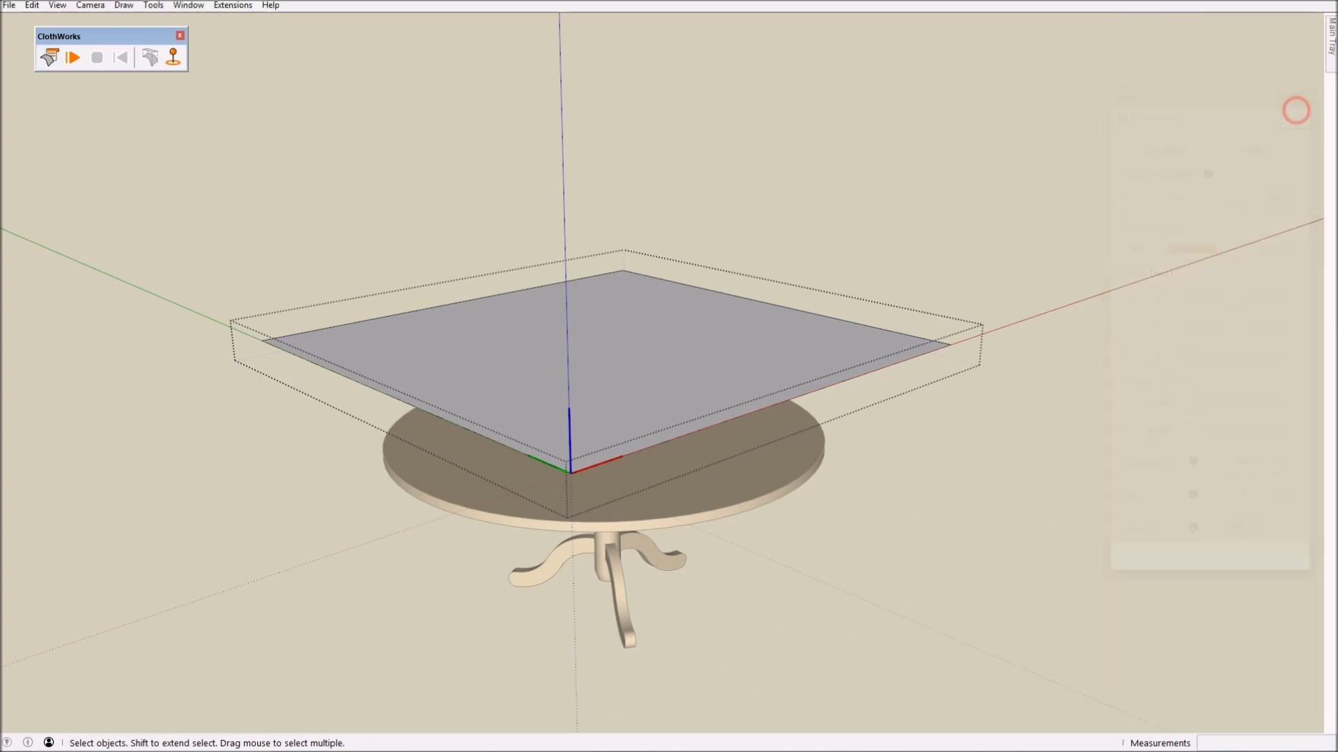
Step: Paint the flat cloth's face with the diagonal line pattern from the In Model materials
{"action": "mouse_move", "coordinate": [1332, 56]}
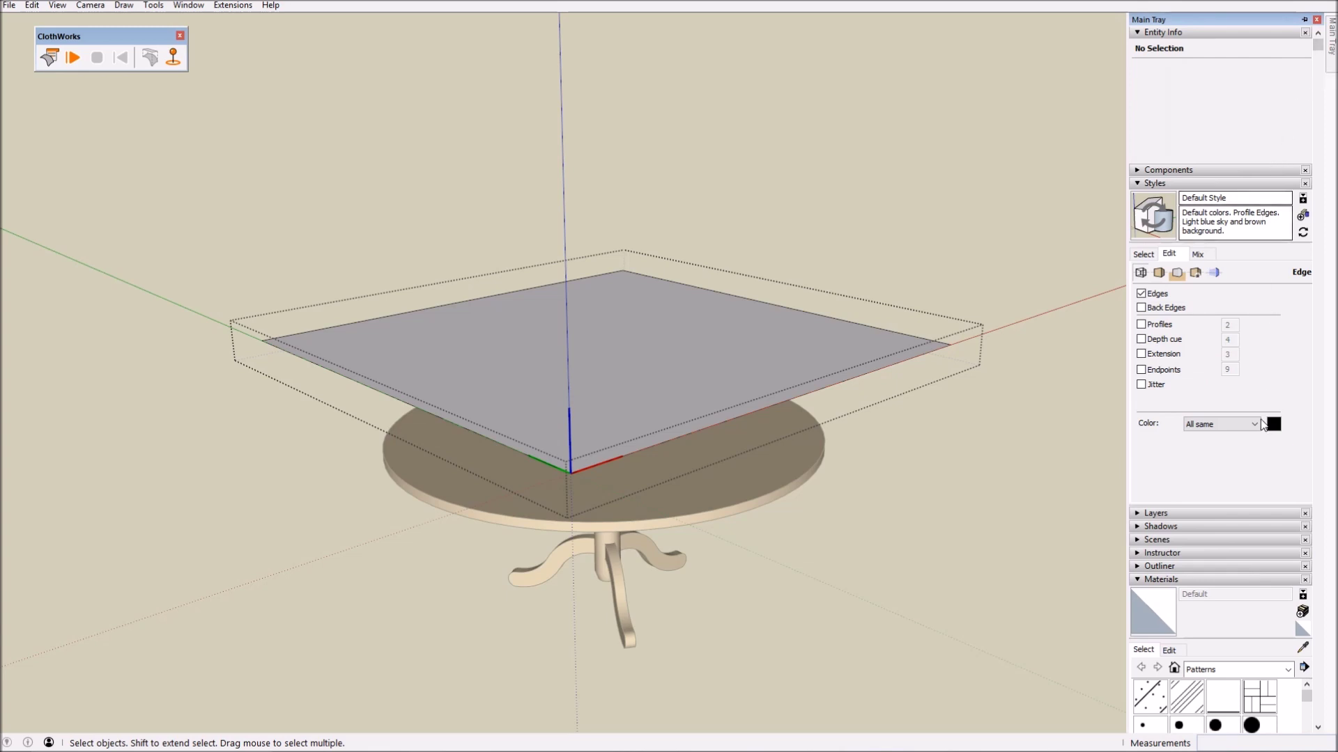
{"action": "left_click", "coordinate": [1154, 184]}
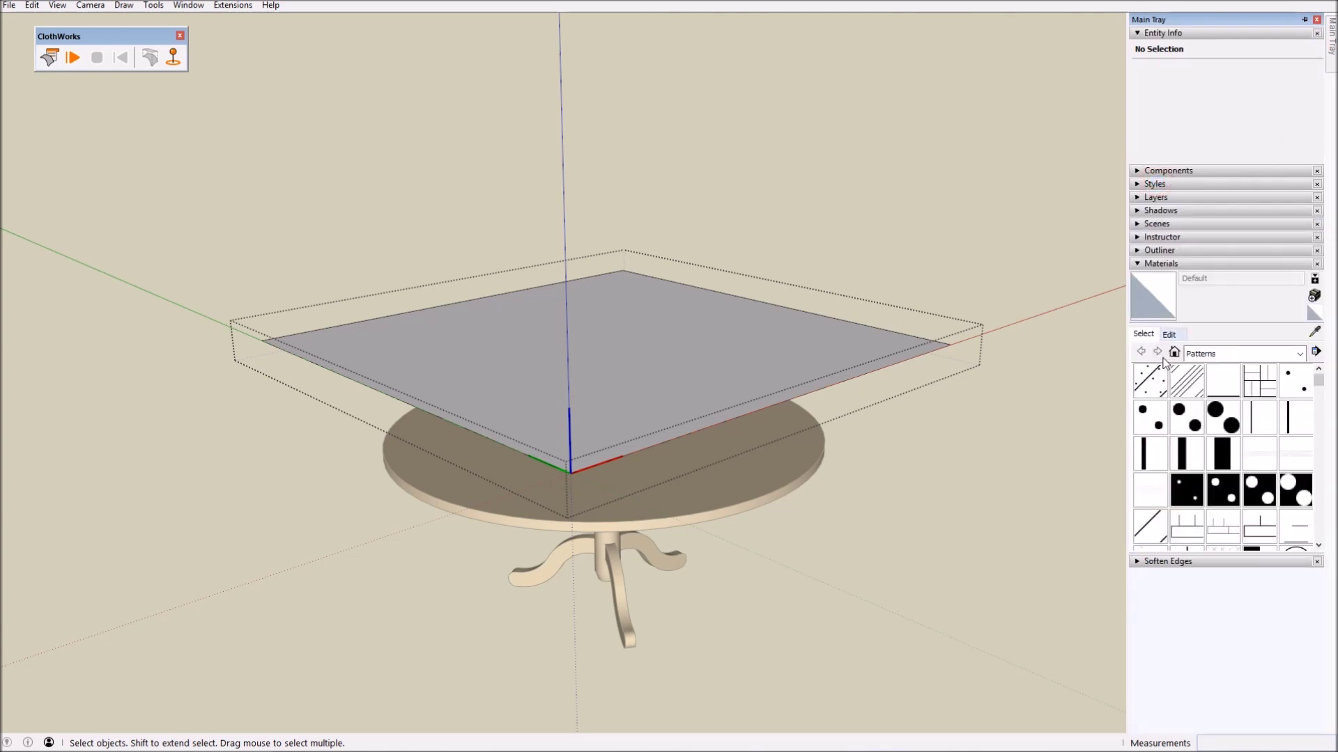
{"action": "left_click", "coordinate": [1209, 353]}
{"action": "left_click", "coordinate": [1216, 368]}
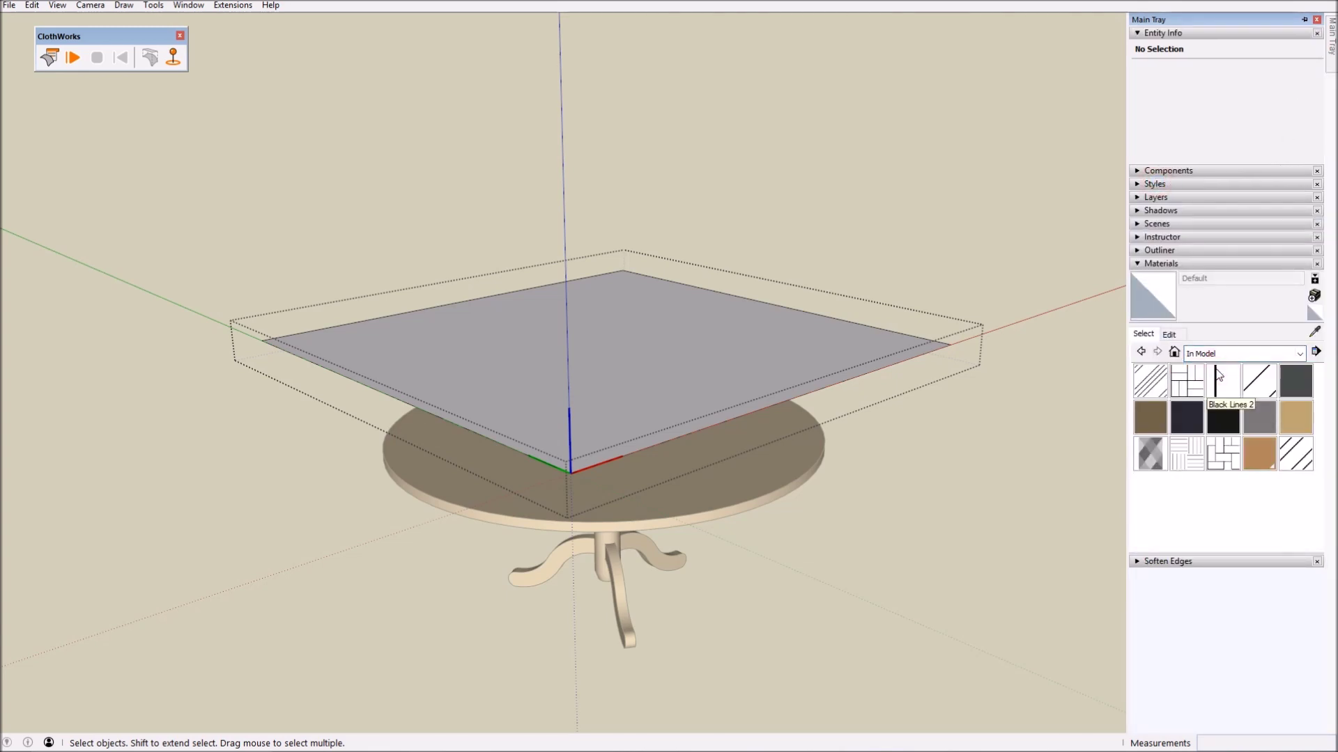
{"action": "left_click", "coordinate": [1148, 385]}
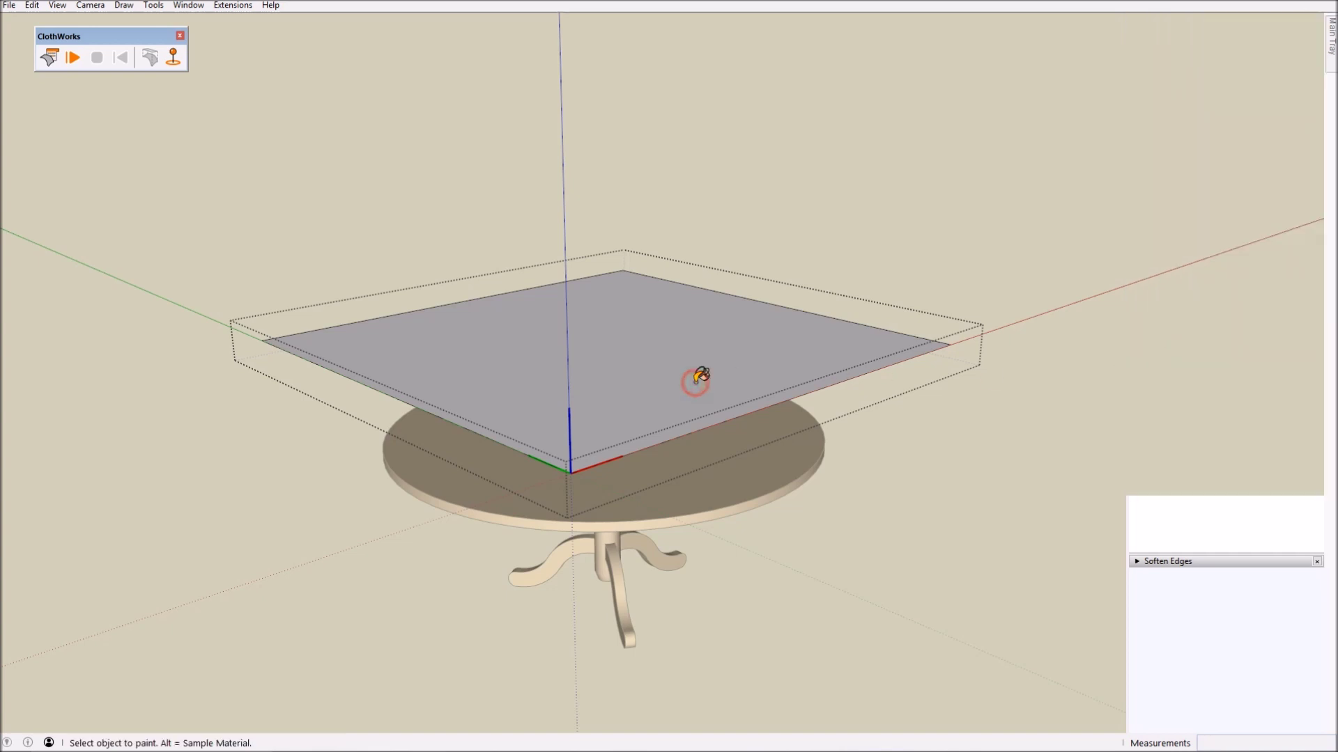
{"action": "left_click", "coordinate": [695, 380]}
{"action": "mouse_move", "coordinate": [716, 462]}
{"action": "middle_mouse_down"}
{"action": "mouse_move", "coordinate": [621, 173]}
{"action": "mouse_move", "coordinate": [567, 380]}
{"action": "mouse_move", "coordinate": [562, 321]}
{"action": "middle_mouse_up"}
{"action": "left_click", "coordinate": [613, 225]}
{"action": "key", "text": "space"}
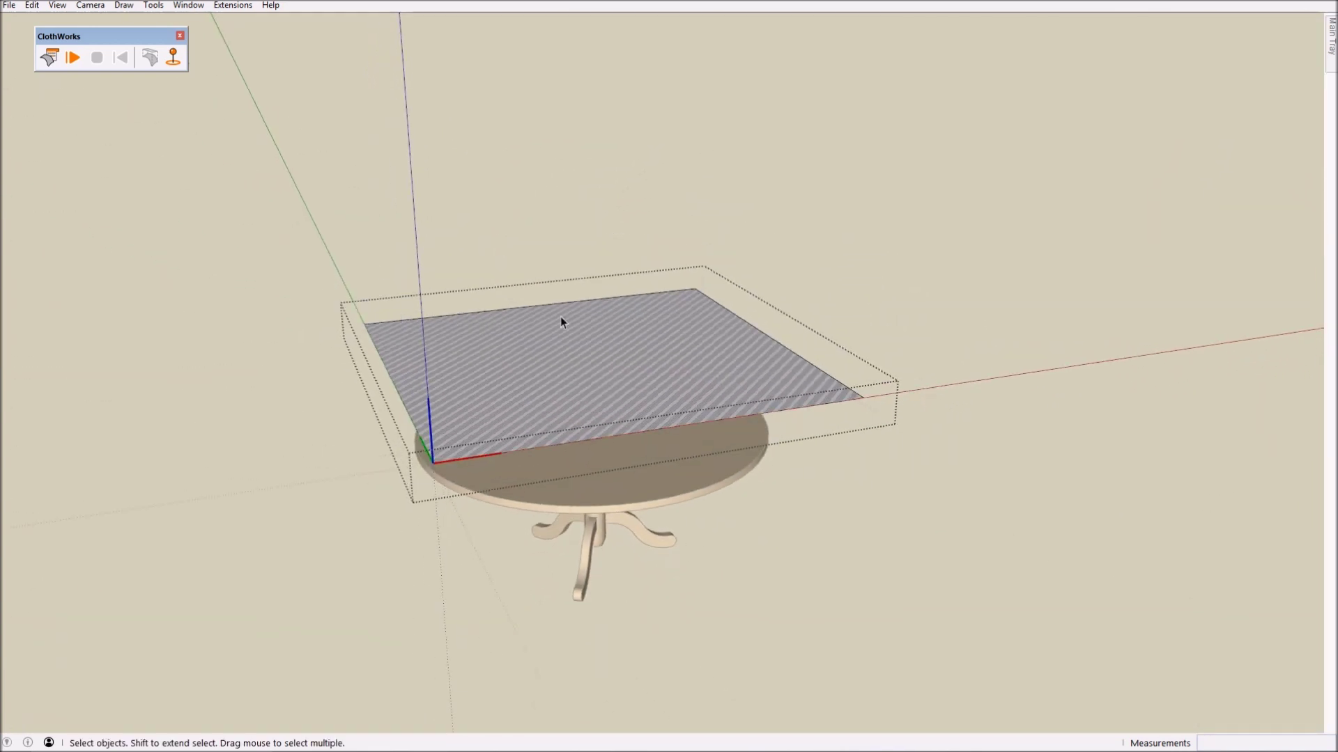
Step: Close the cloth group and drape the striped cloth over the round table again
{"action": "left_click", "coordinate": [554, 269]}
{"action": "left_click", "coordinate": [574, 367]}
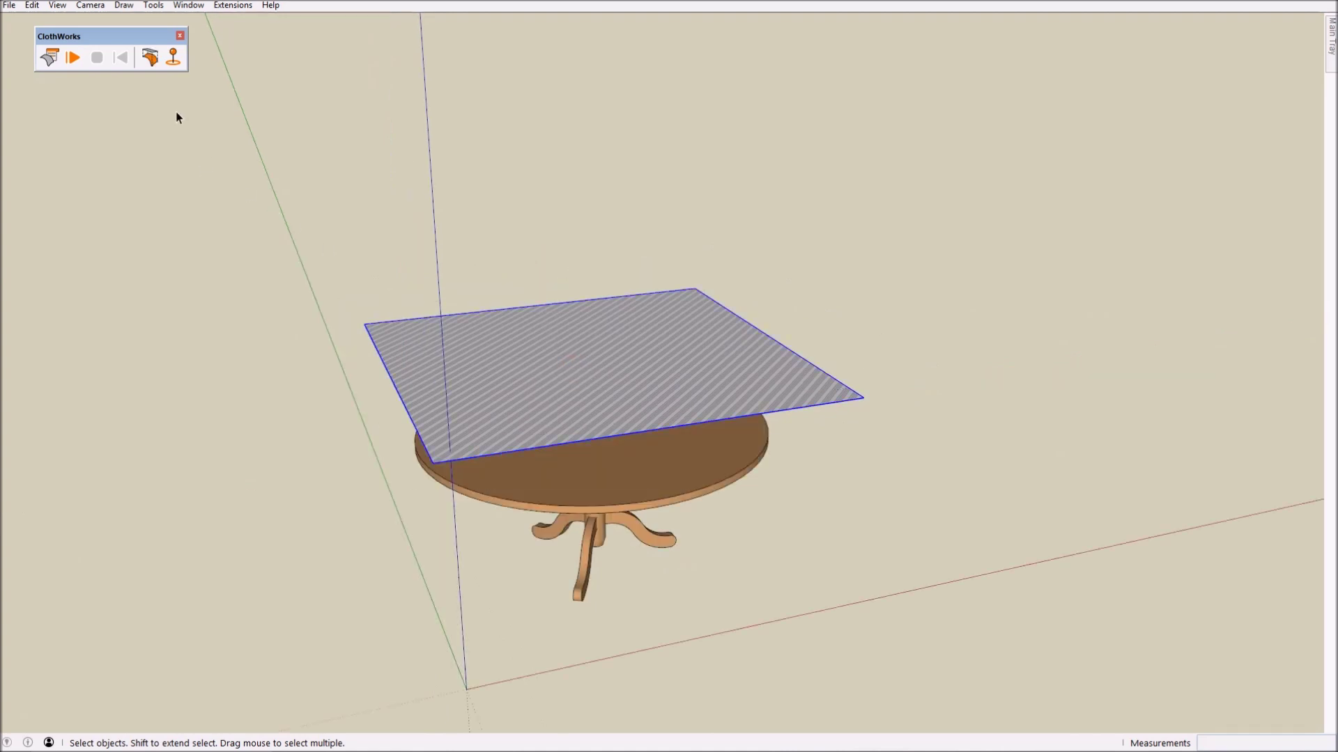
{"action": "left_click", "coordinate": [148, 59]}
{"action": "middle_click_drag", "start_coordinate": [613, 532], "coordinate": [624, 355]}
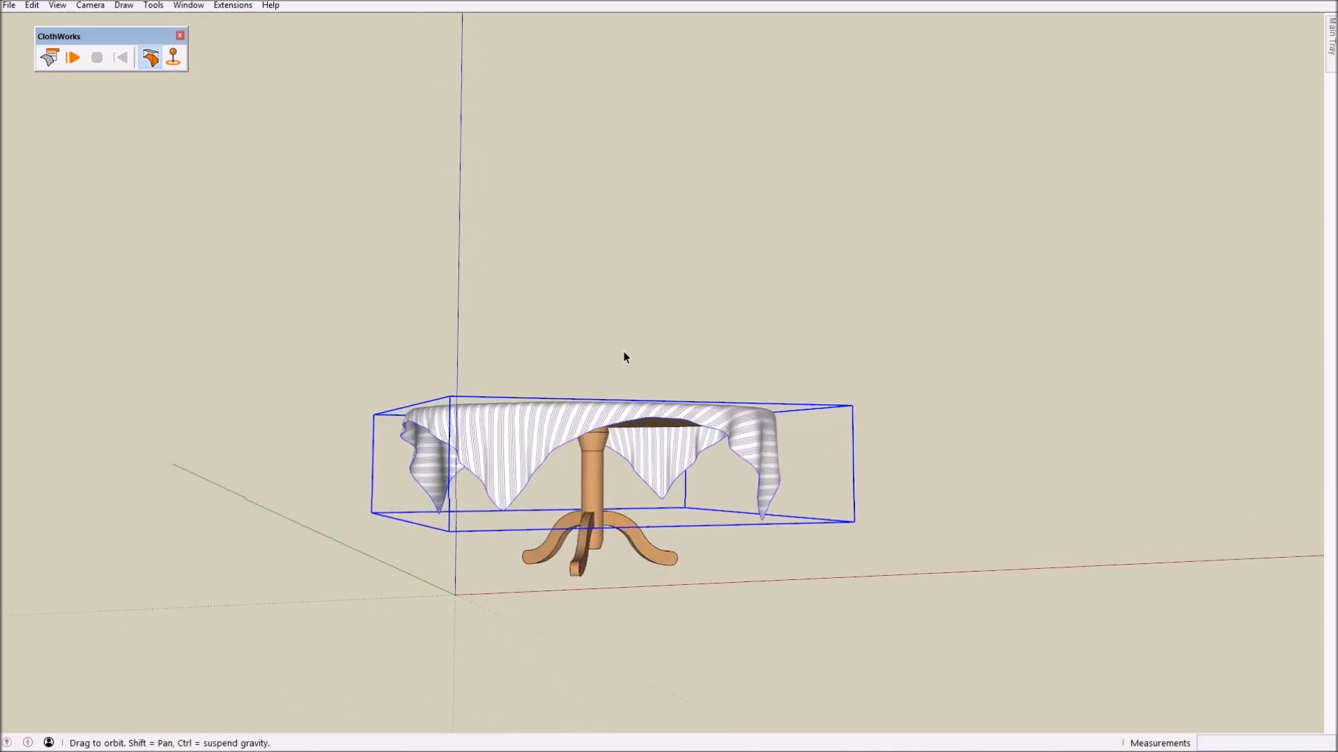
Step: Deselect the draped tablecloth and examine the stripe pattern across its top, folds and hanging corners from all around
{"action": "left_click", "coordinate": [842, 457]}
{"action": "middle_click_drag", "start_coordinate": [775, 469], "coordinate": [767, 432]}
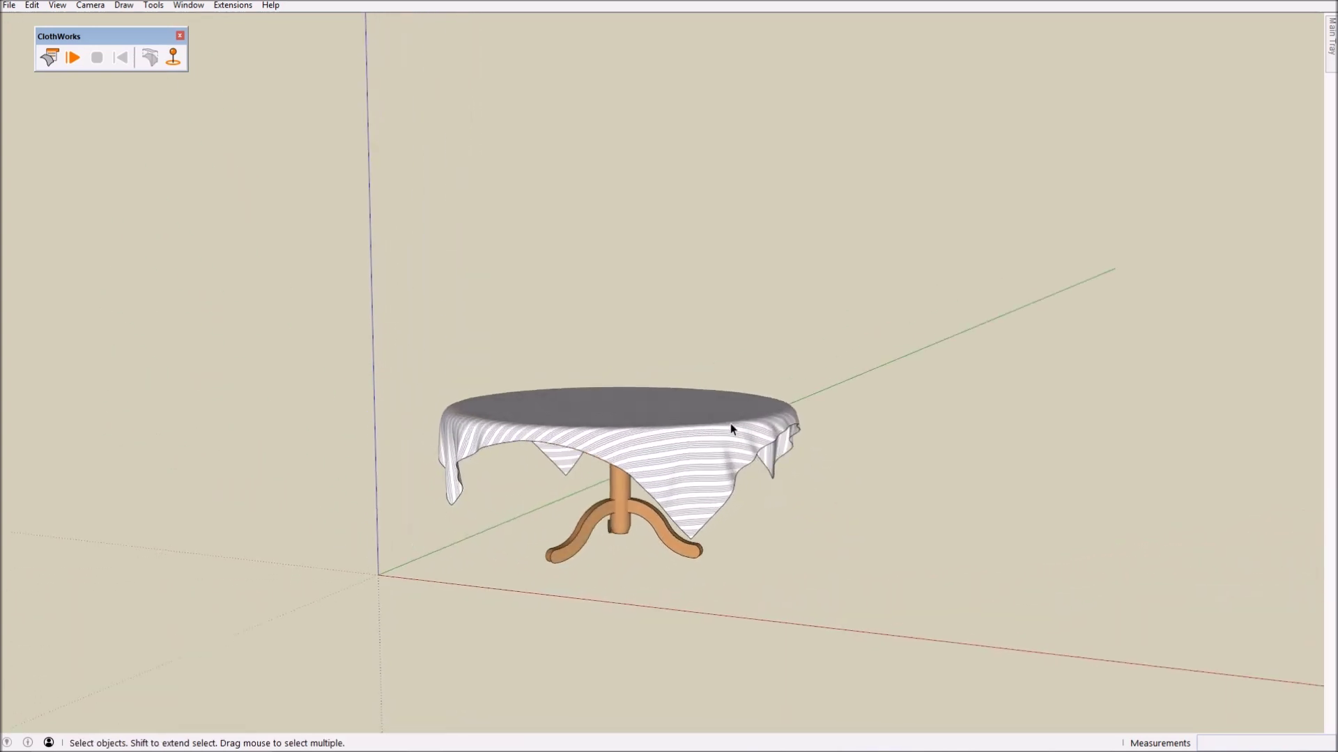
{"action": "middle_click_drag", "start_coordinate": [704, 525], "coordinate": [352, 490]}
{"action": "scroll", "coordinate": [567, 418], "scroll_direction": "up", "scroll_amount": 5}
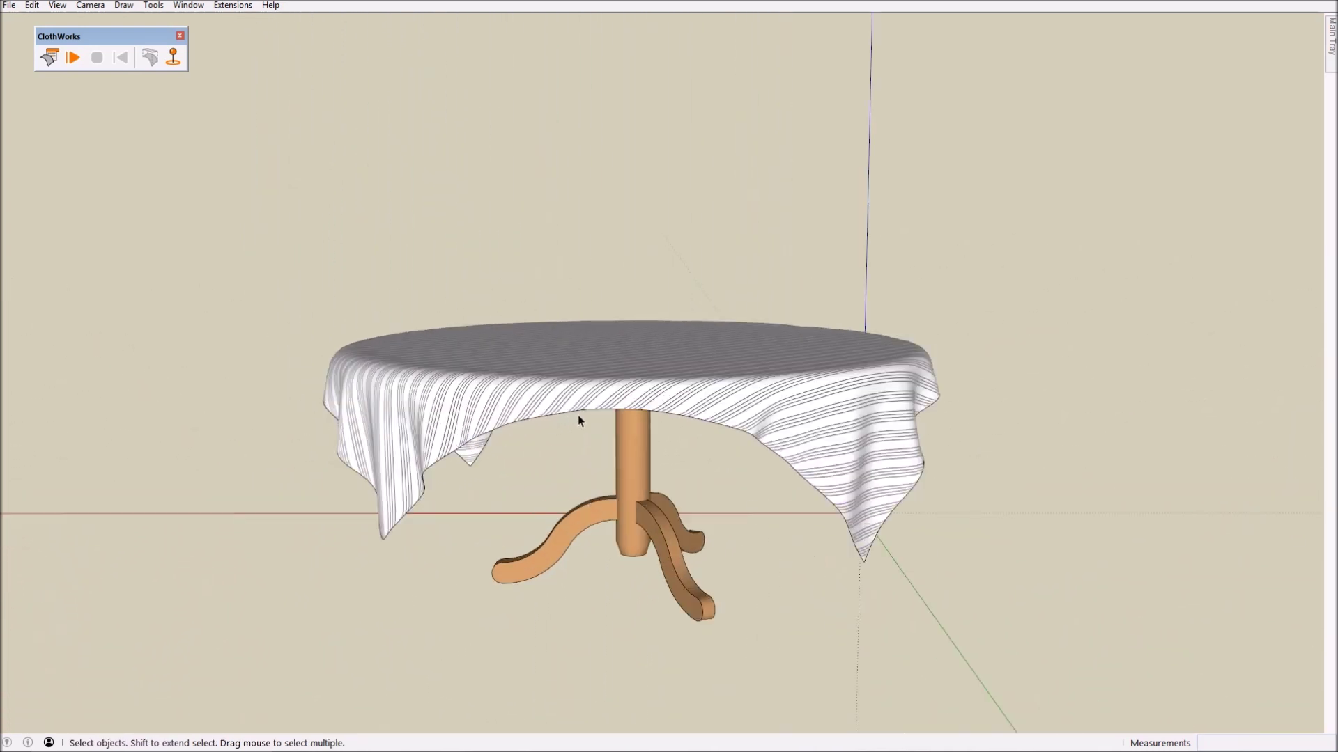
{"action": "middle_click_drag", "start_coordinate": [788, 439], "coordinate": [1024, 483]}
{"action": "scroll", "coordinate": [1004, 471], "scroll_direction": "down", "scroll_amount": 2}
{"action": "middle_click_drag", "start_coordinate": [871, 367], "coordinate": [784, 516]}
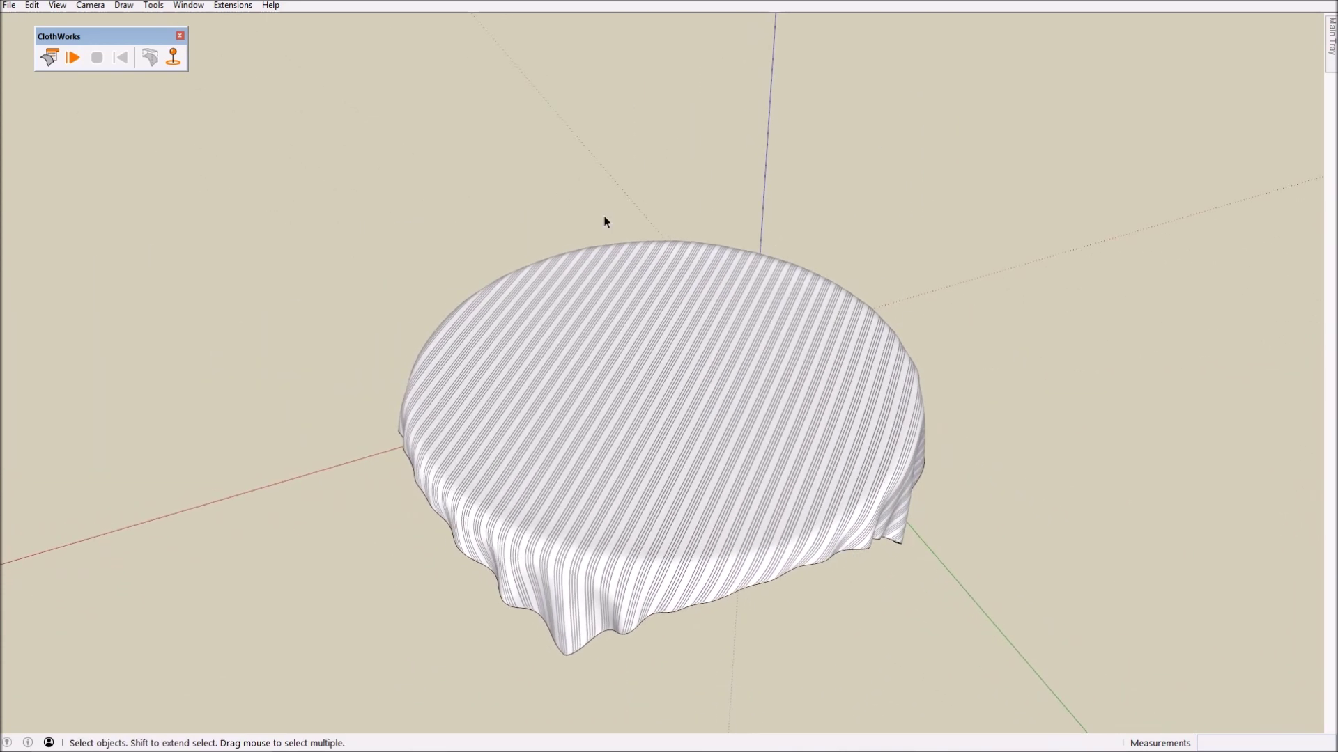
{"action": "middle_click_drag", "start_coordinate": [753, 579], "coordinate": [731, 349]}
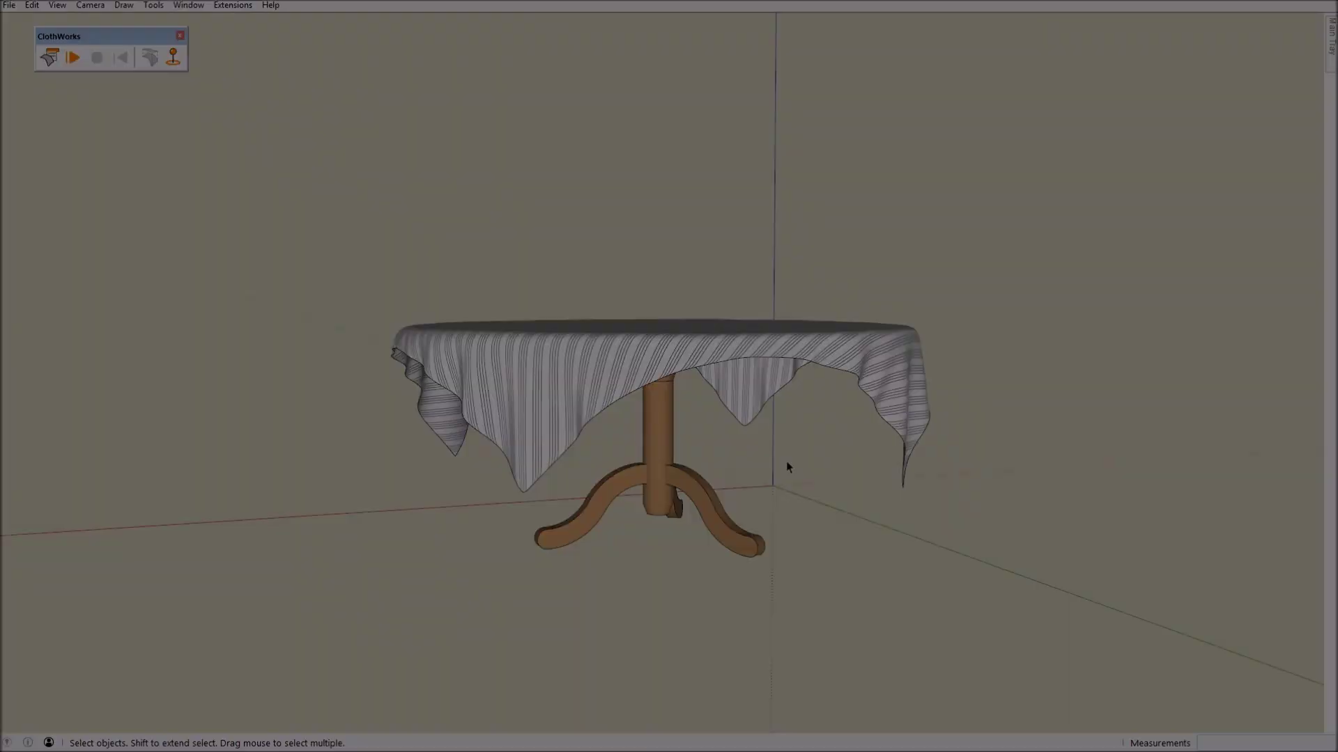